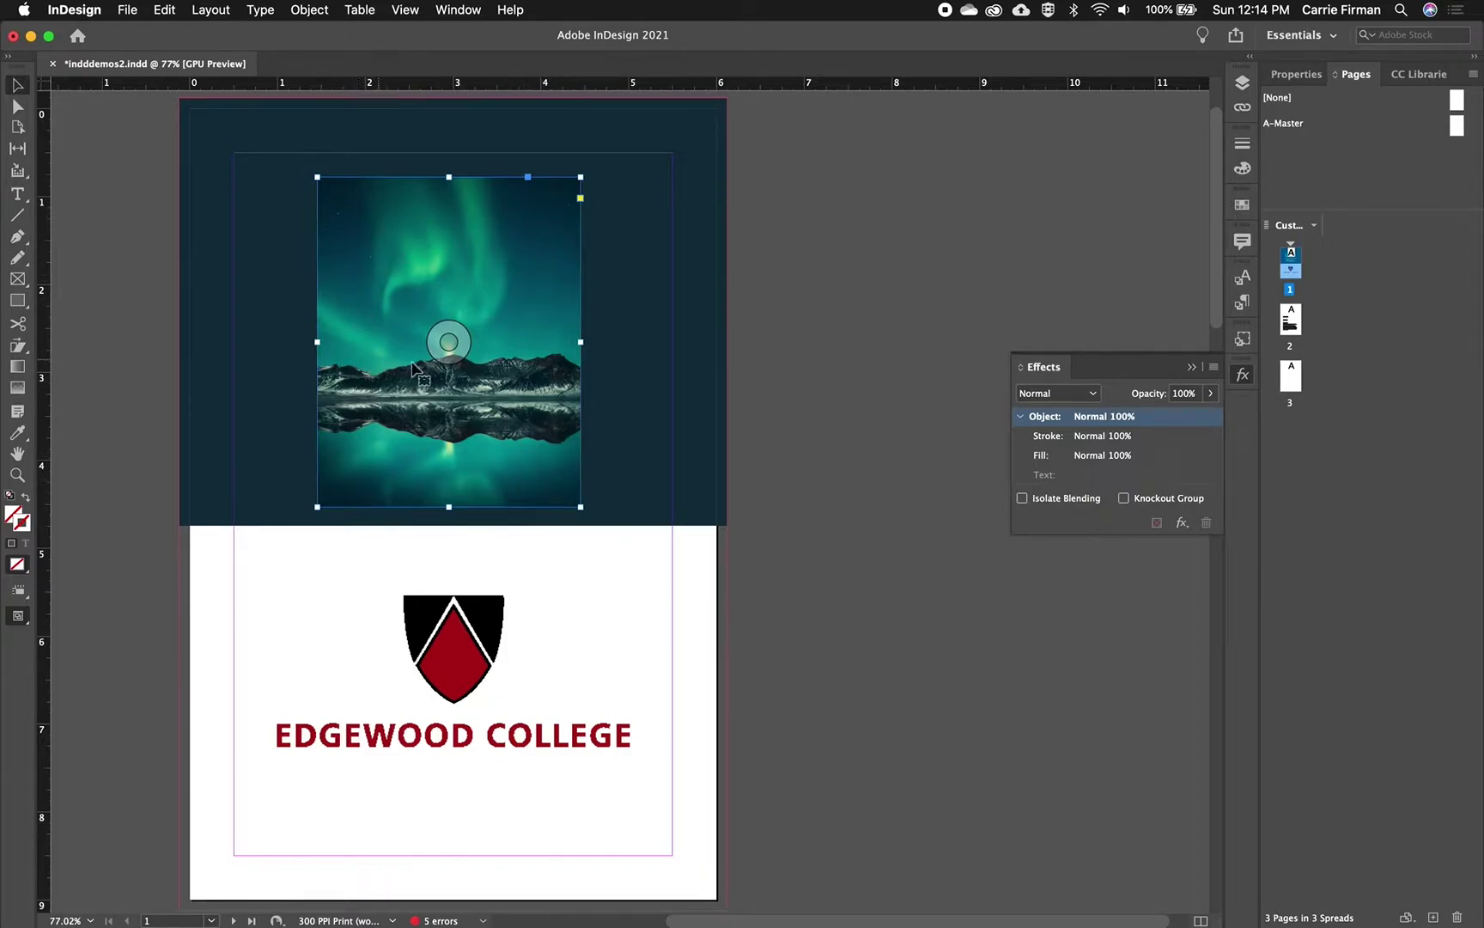
Enlarge the northern lights photo inside its frame and shift the frame slightly to centre it on the page
click(447, 342)
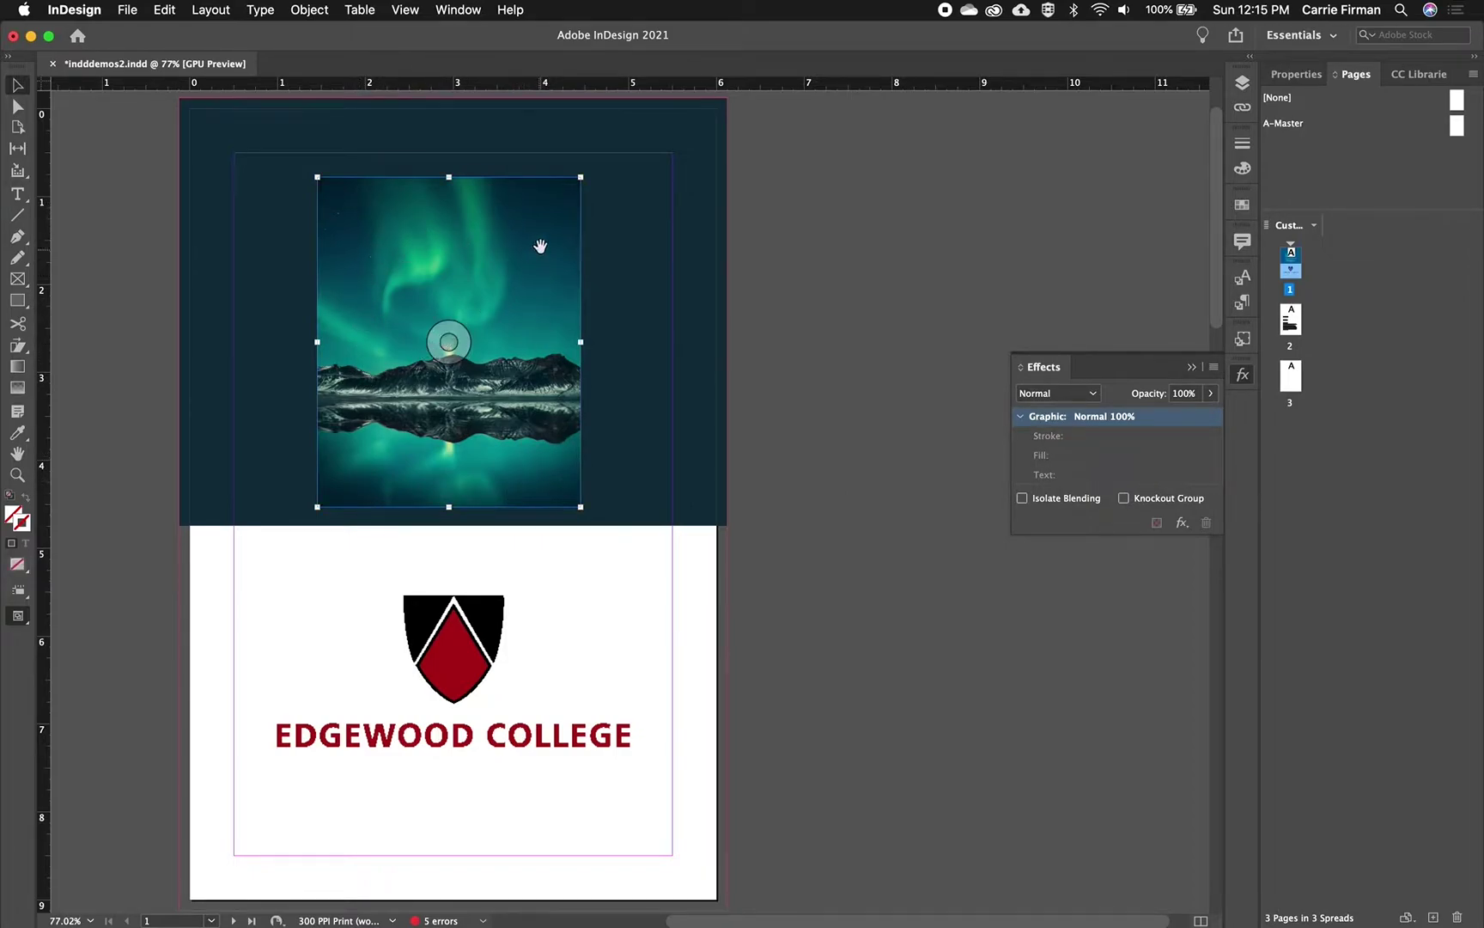
drag(582, 178, 608, 145)
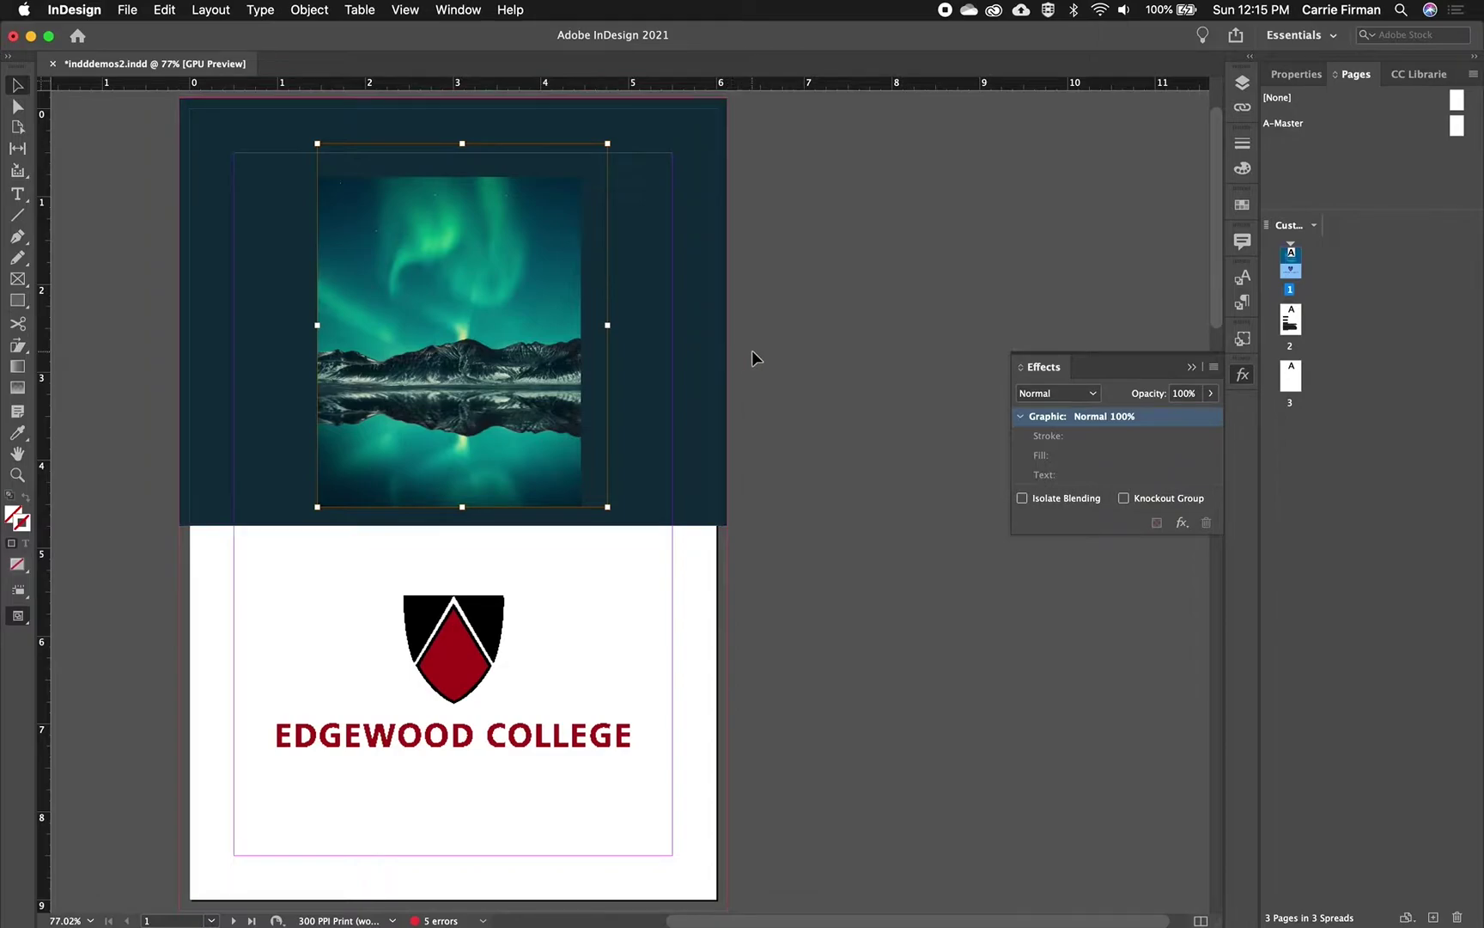
click(530, 196)
drag(362, 458, 481, 448)
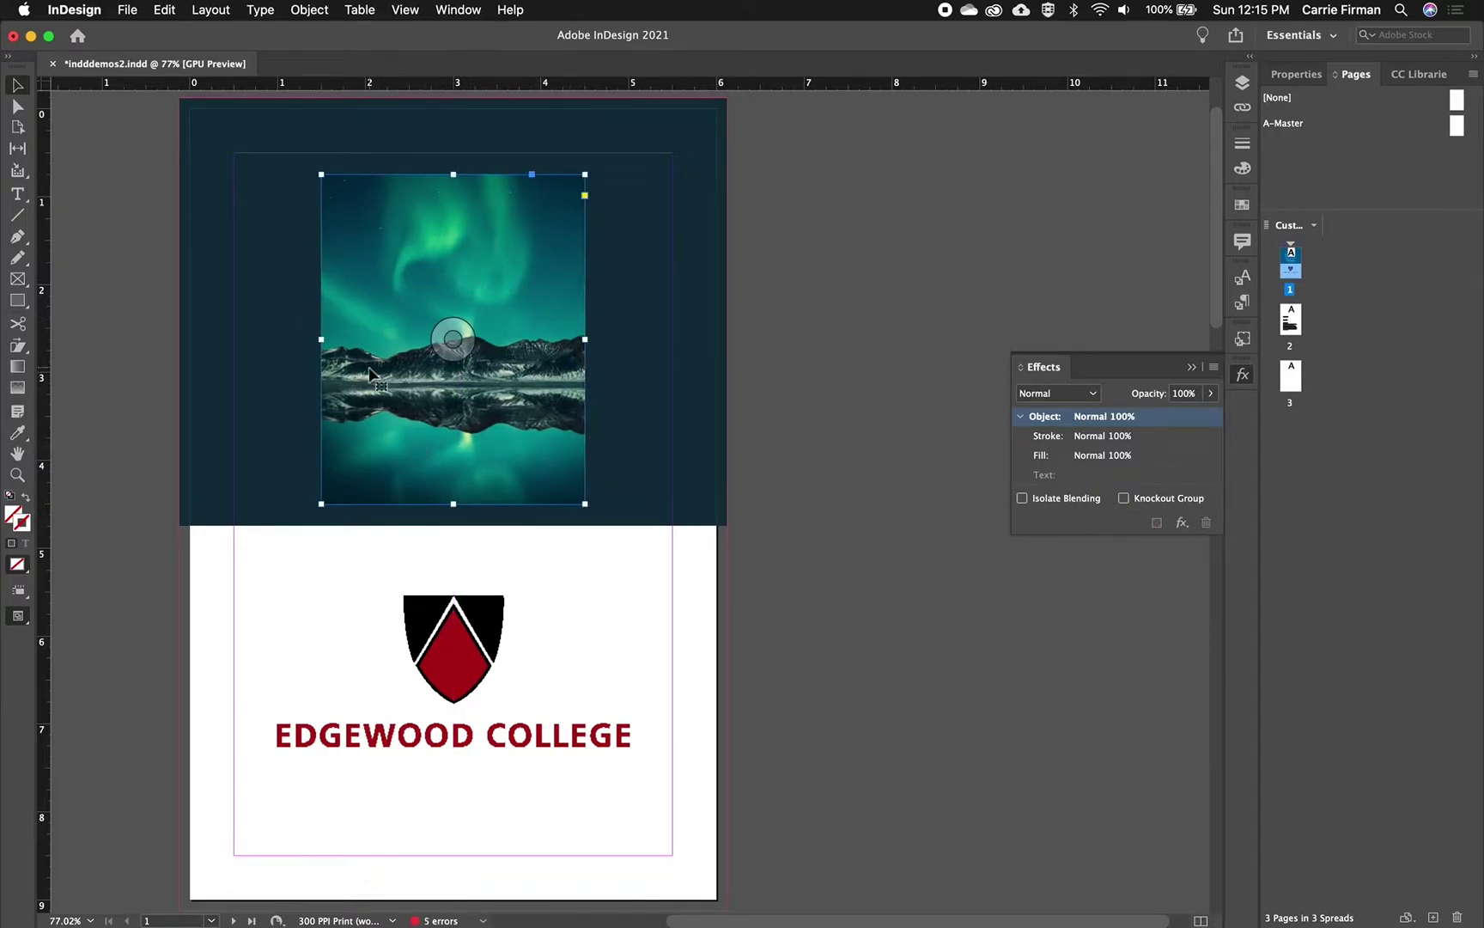
click(1243, 376)
click(1242, 376)
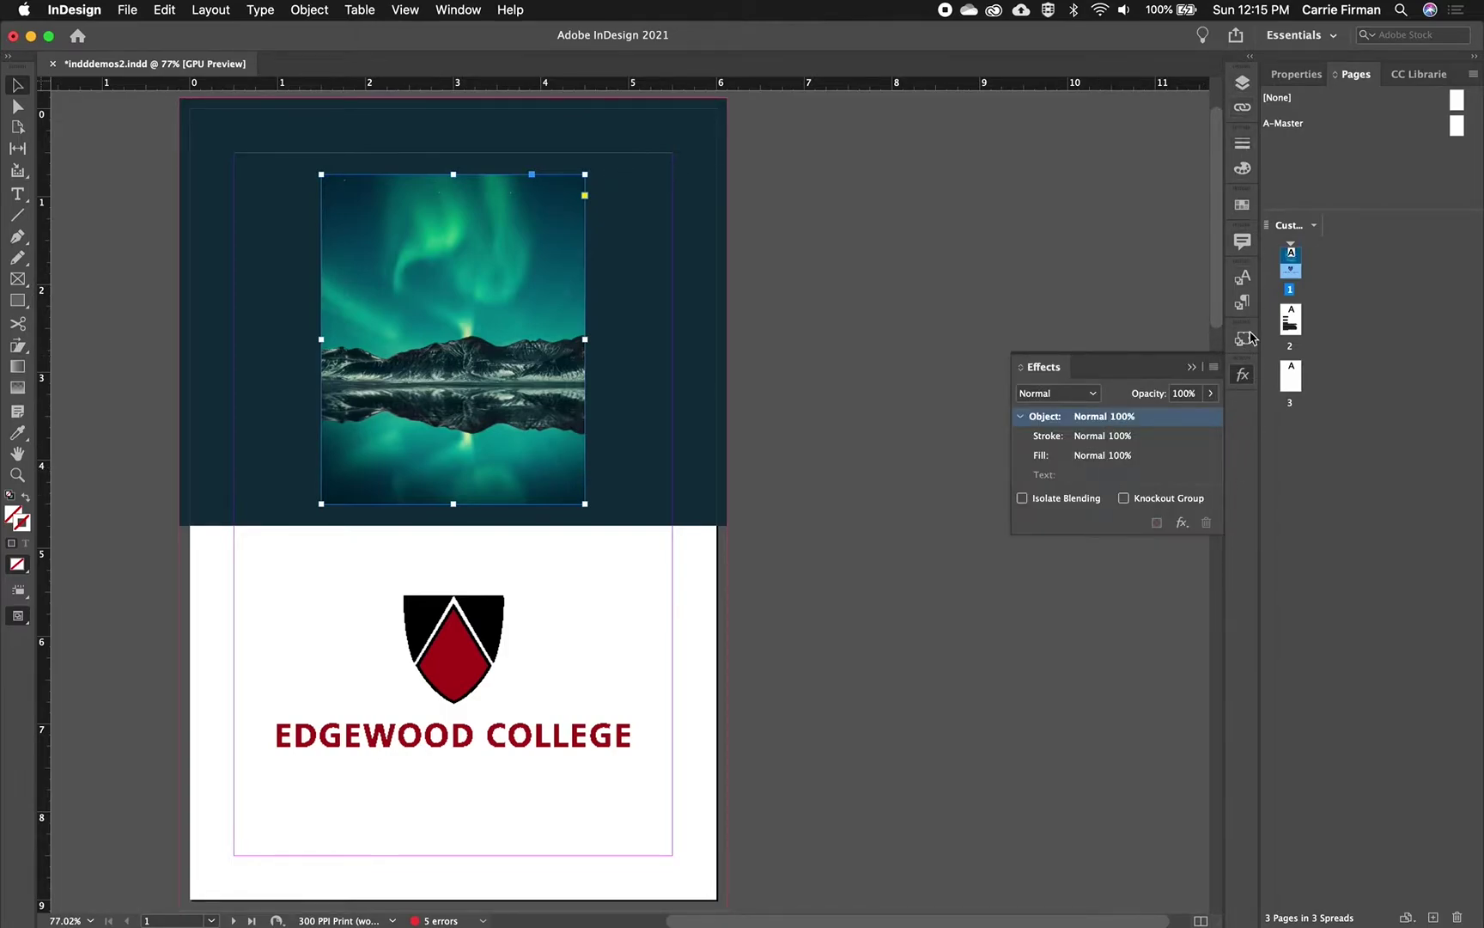
click(469, 10)
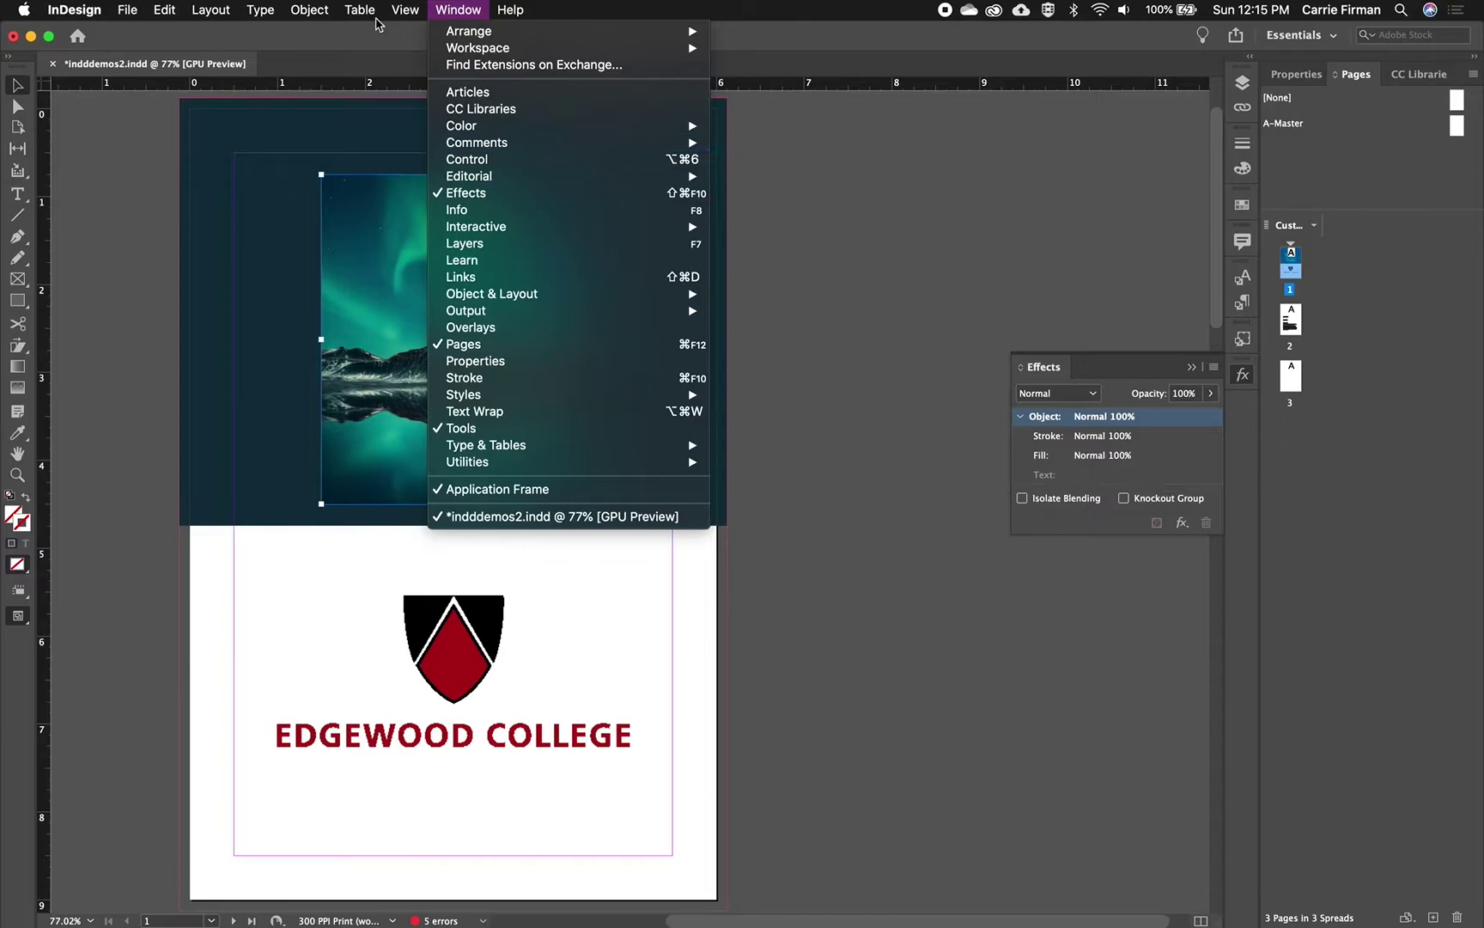
mouse_move(305, 7)
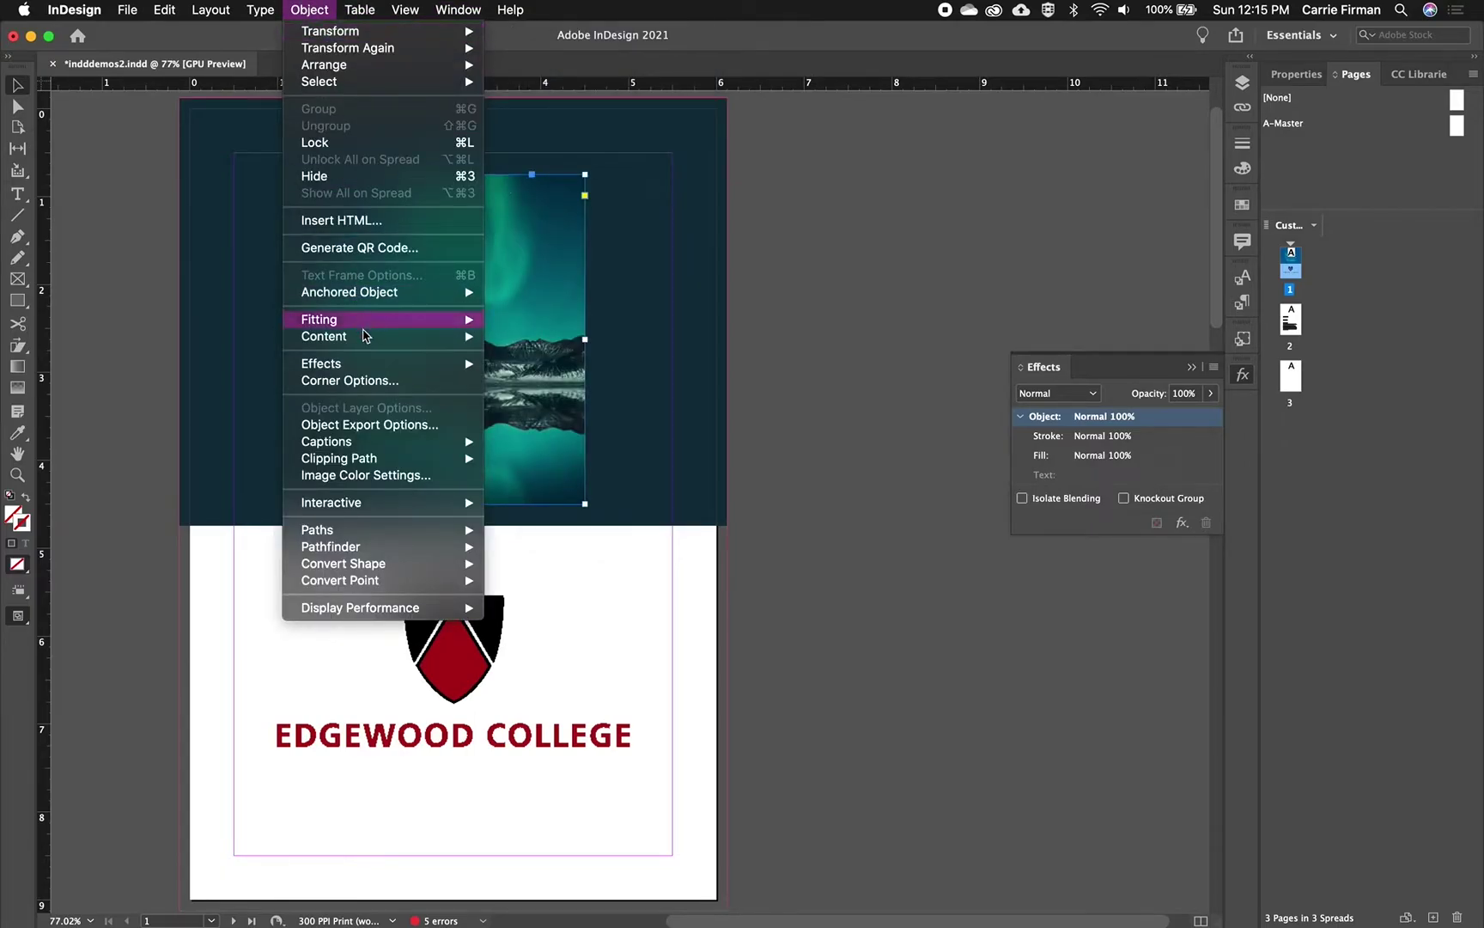
mouse_move(363, 365)
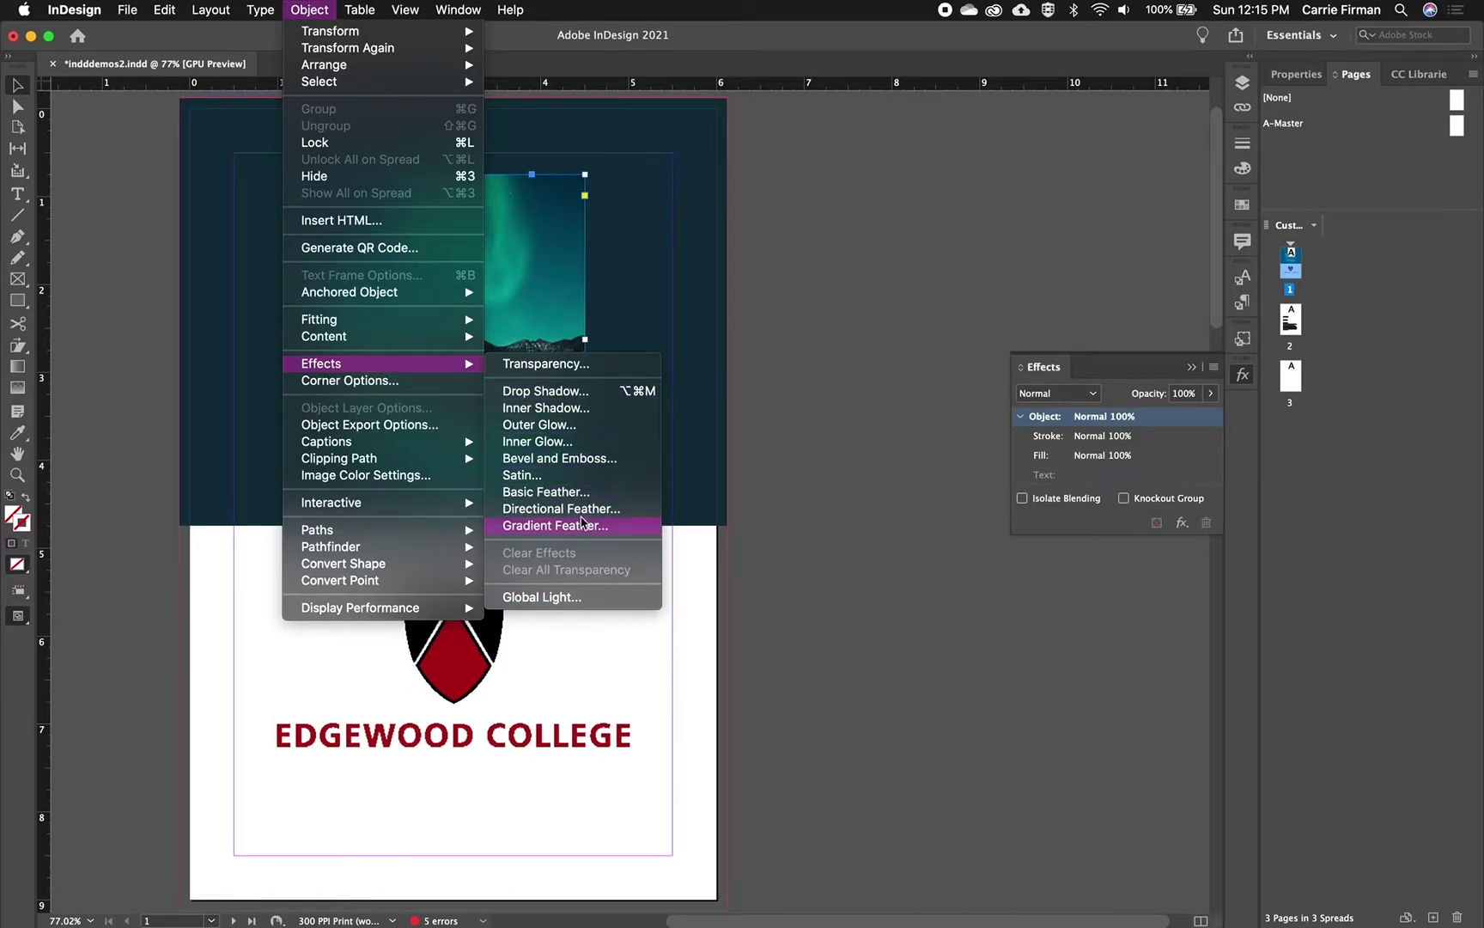
click(471, 226)
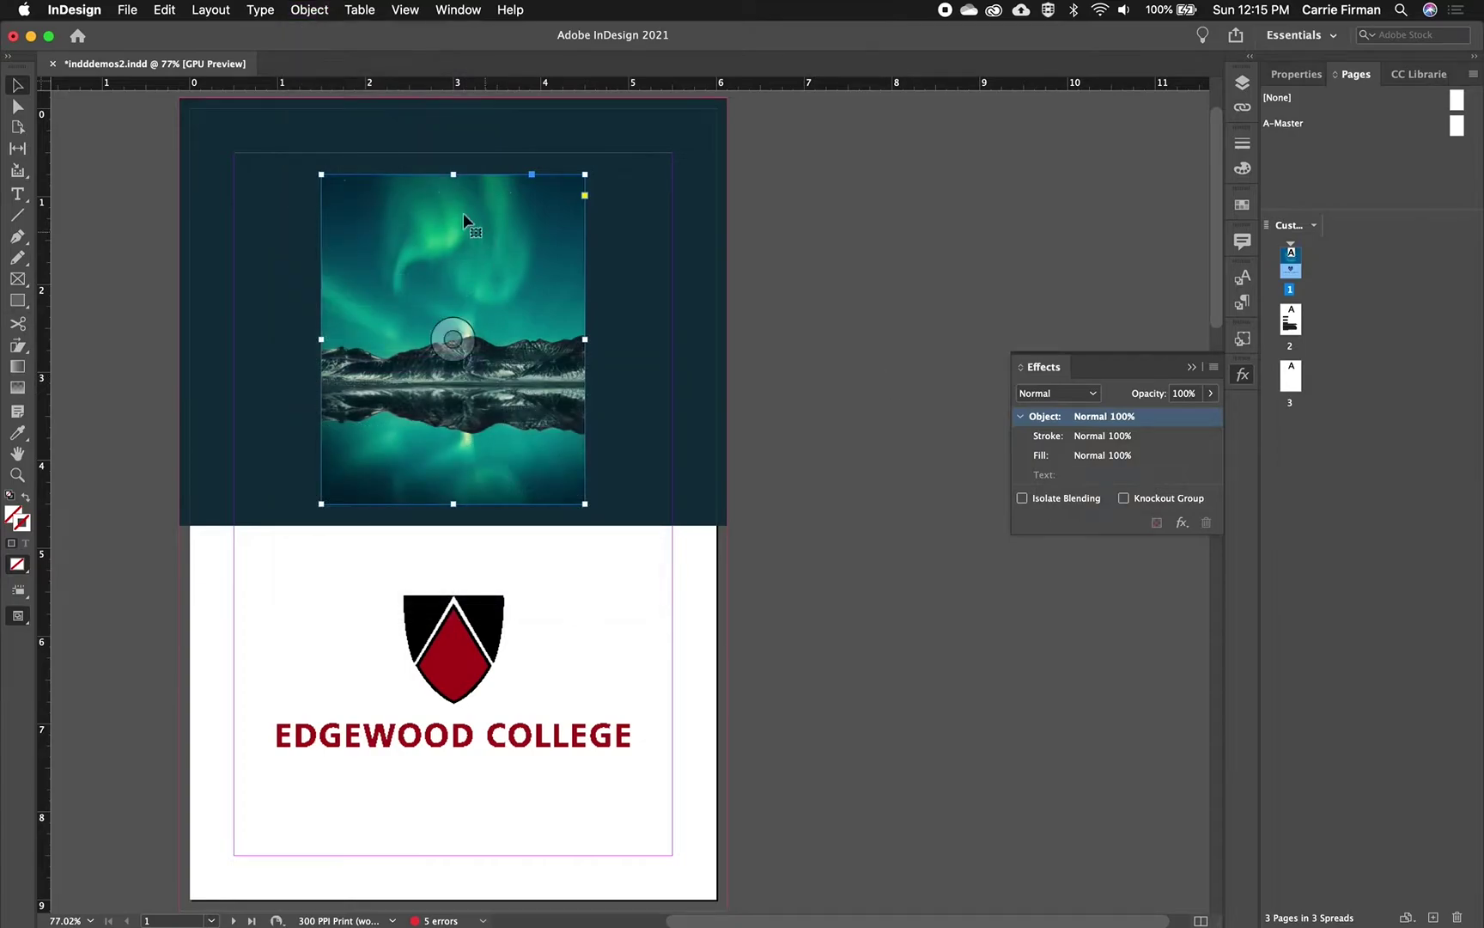
Apply an Outer Glow to the northern lights photo with a size of 0.3125 in
click(1182, 523)
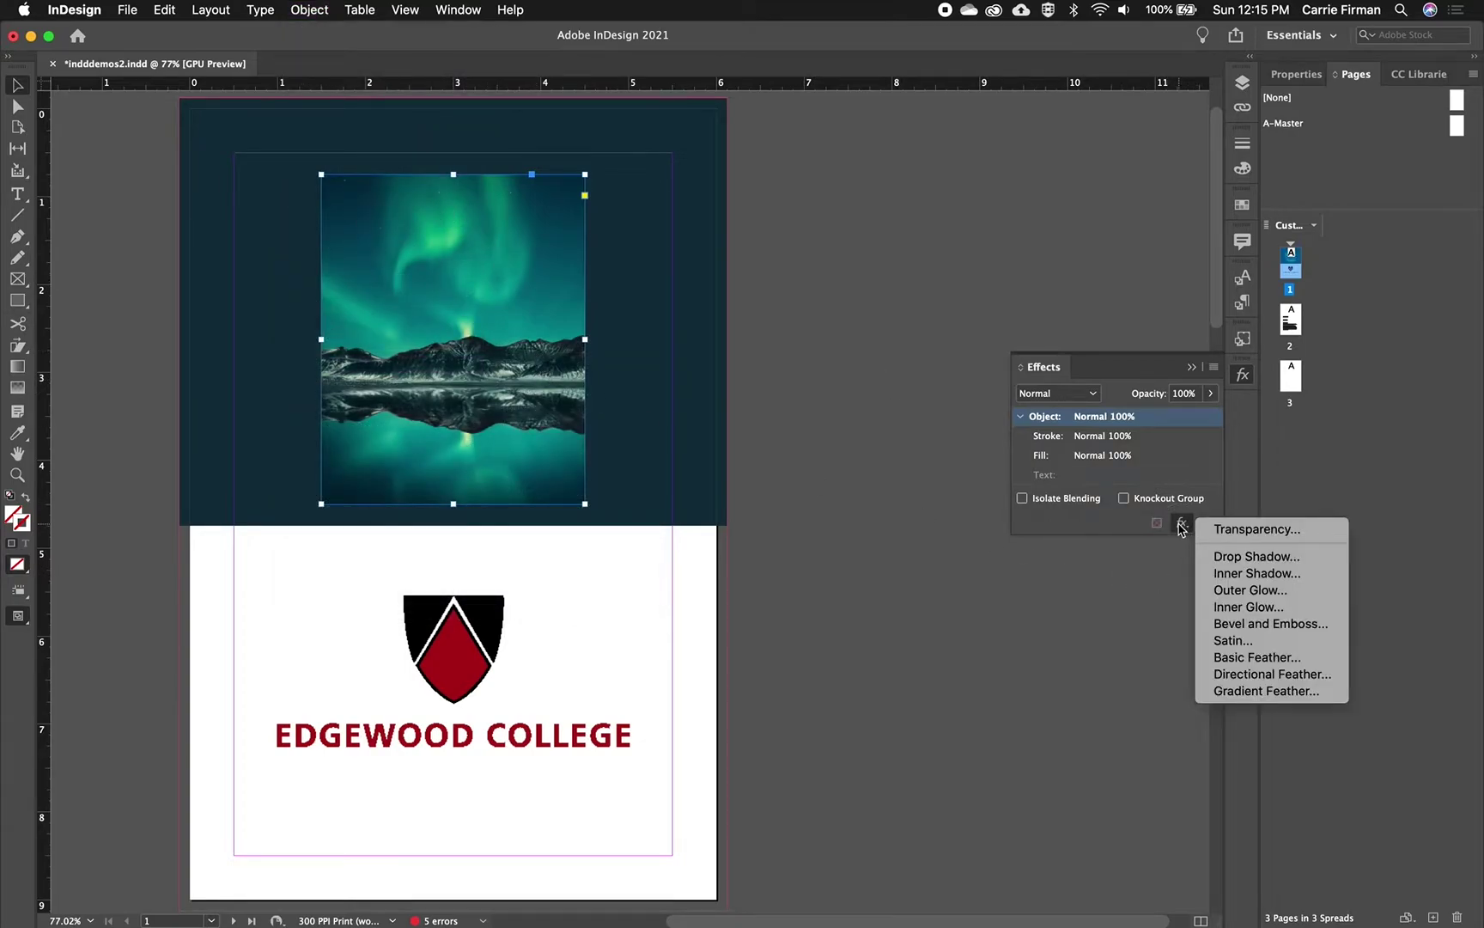
click(1229, 593)
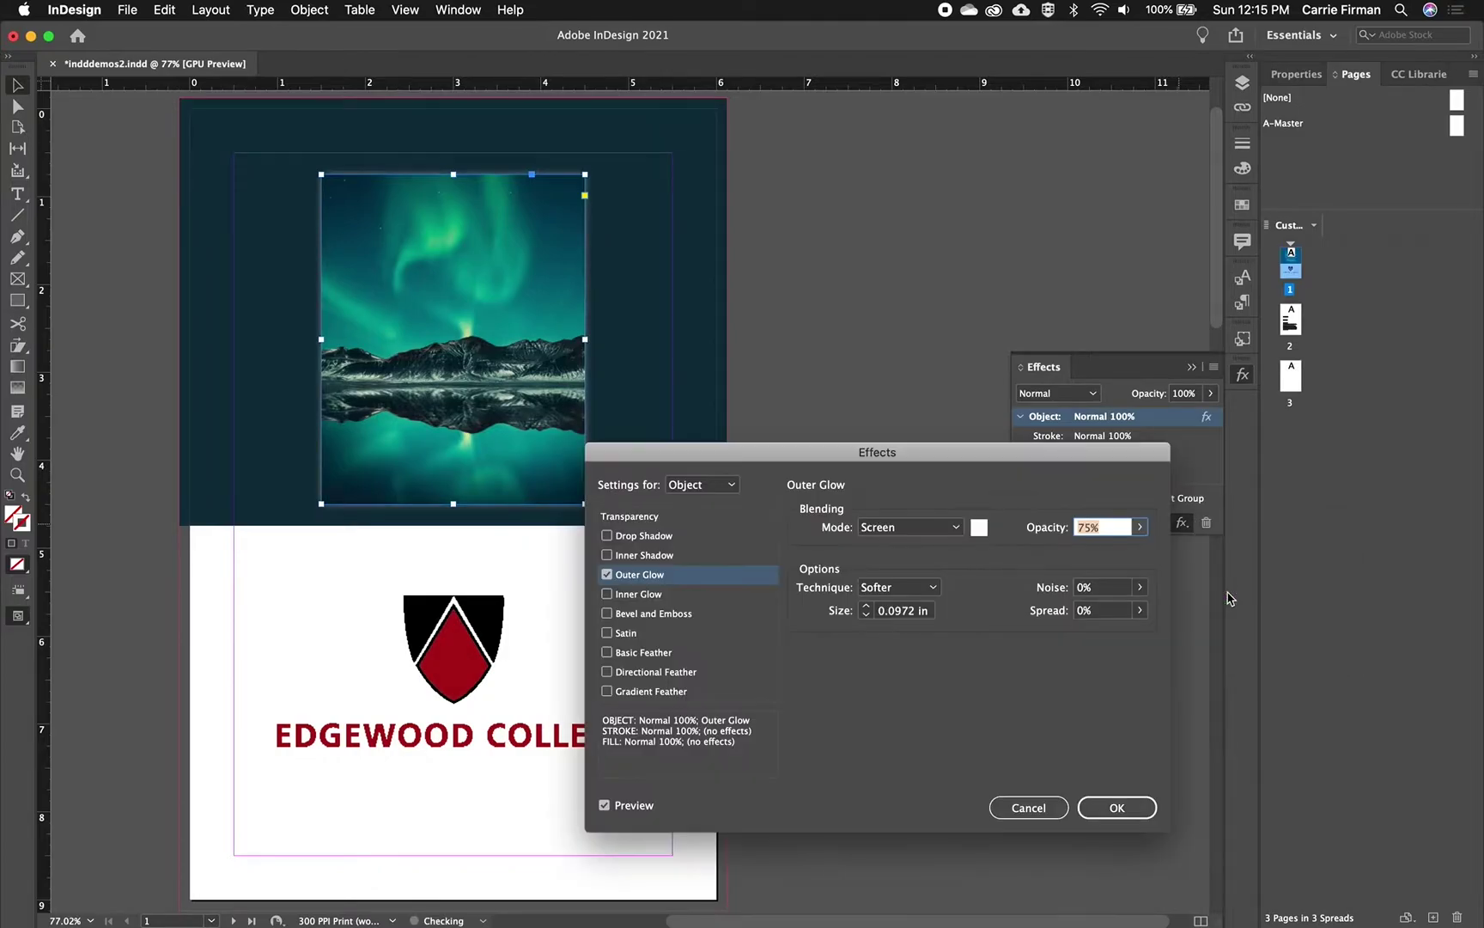
drag(783, 453, 852, 204)
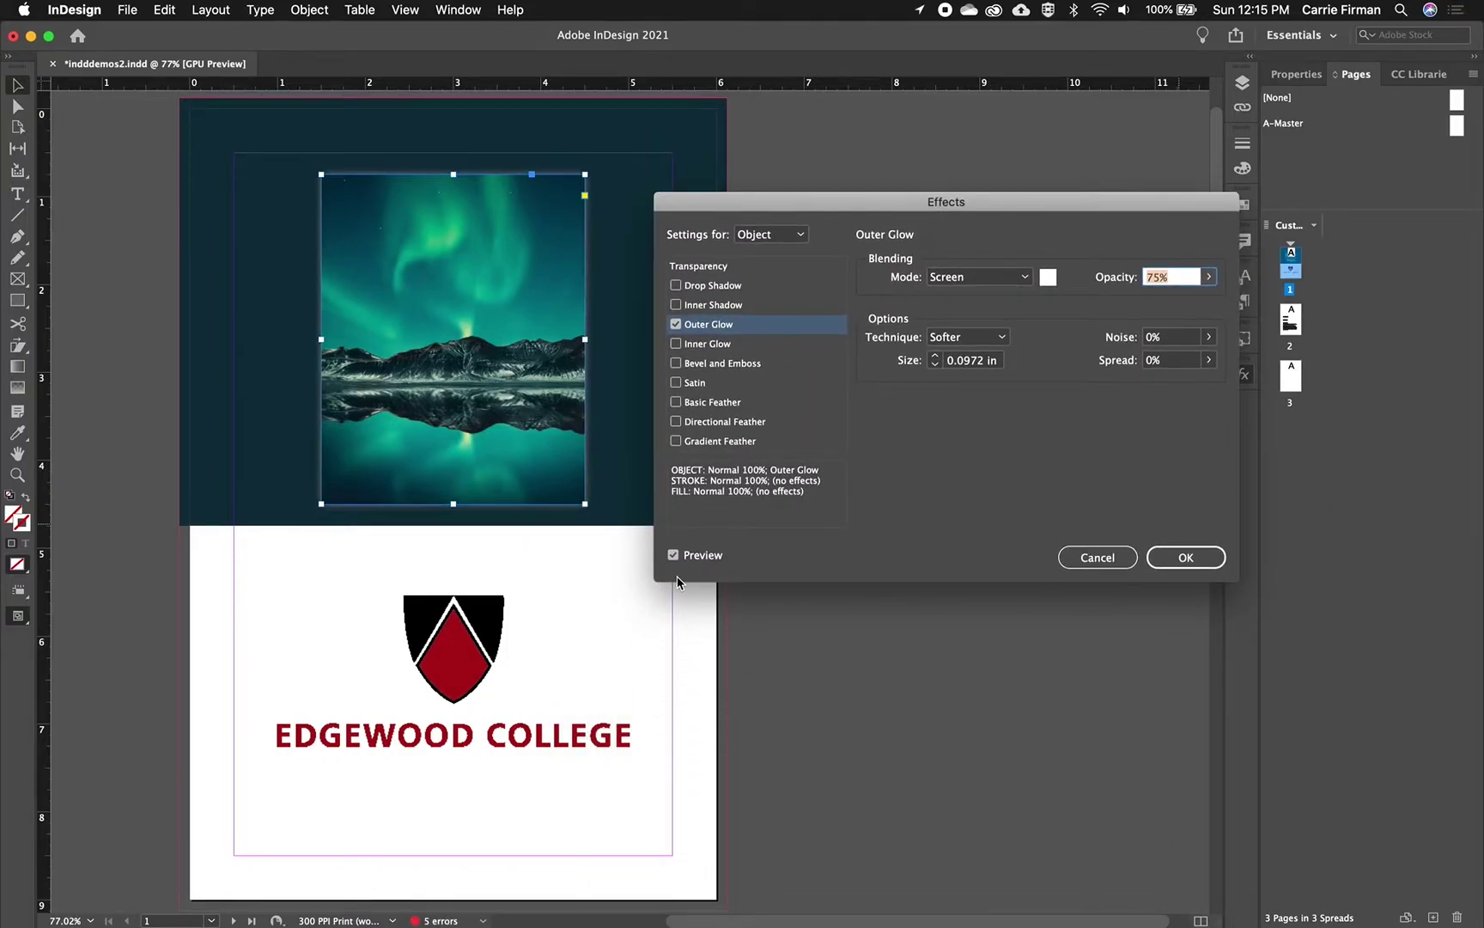
click(936, 357)
click(936, 357)
click(936, 356)
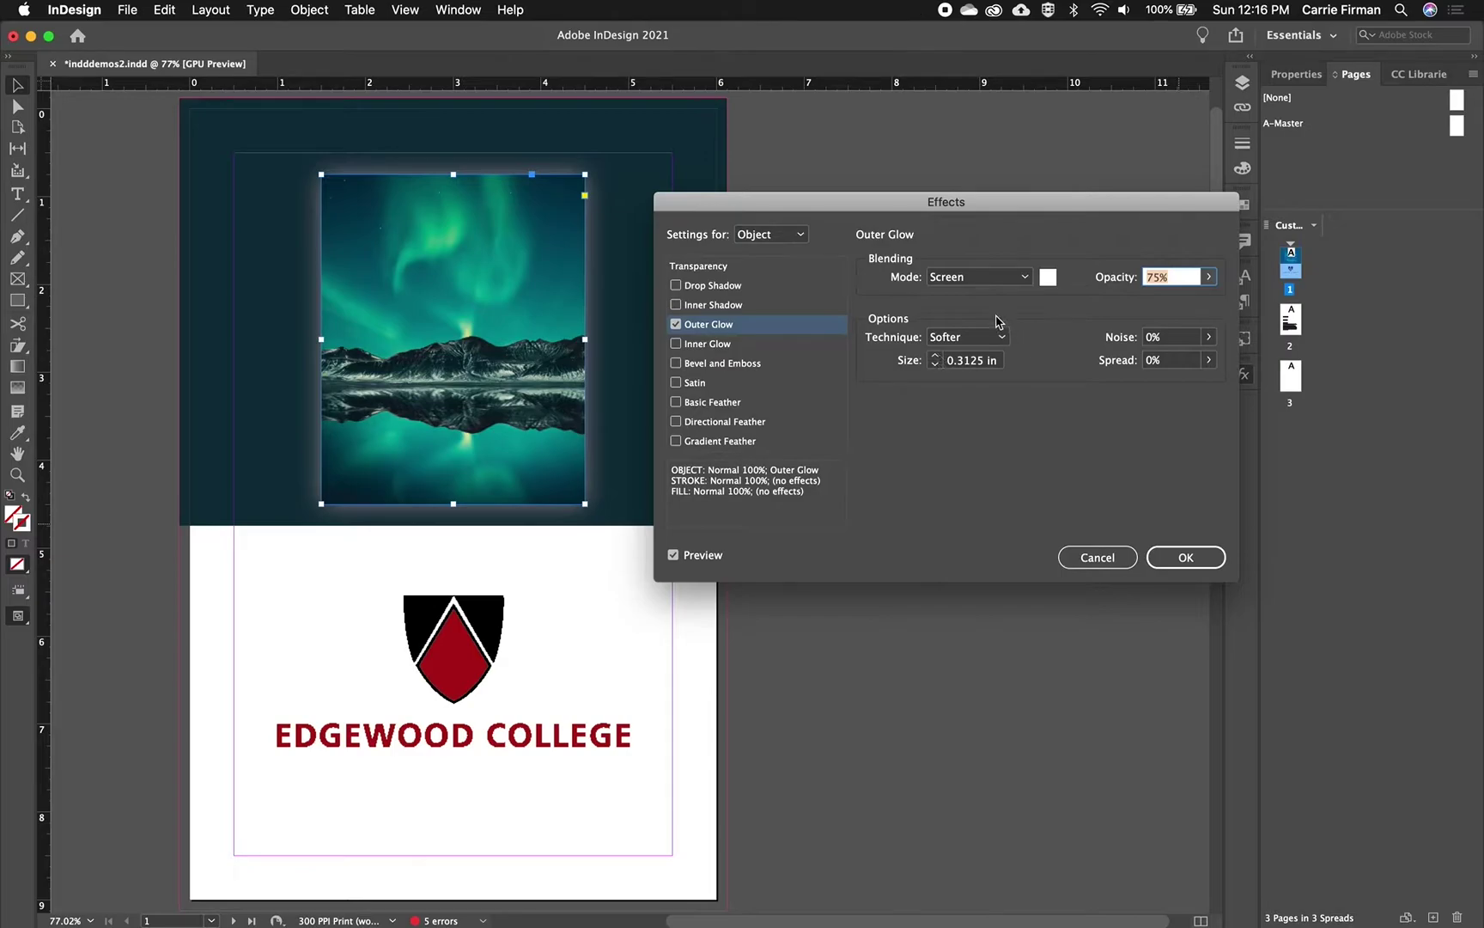
click(1161, 555)
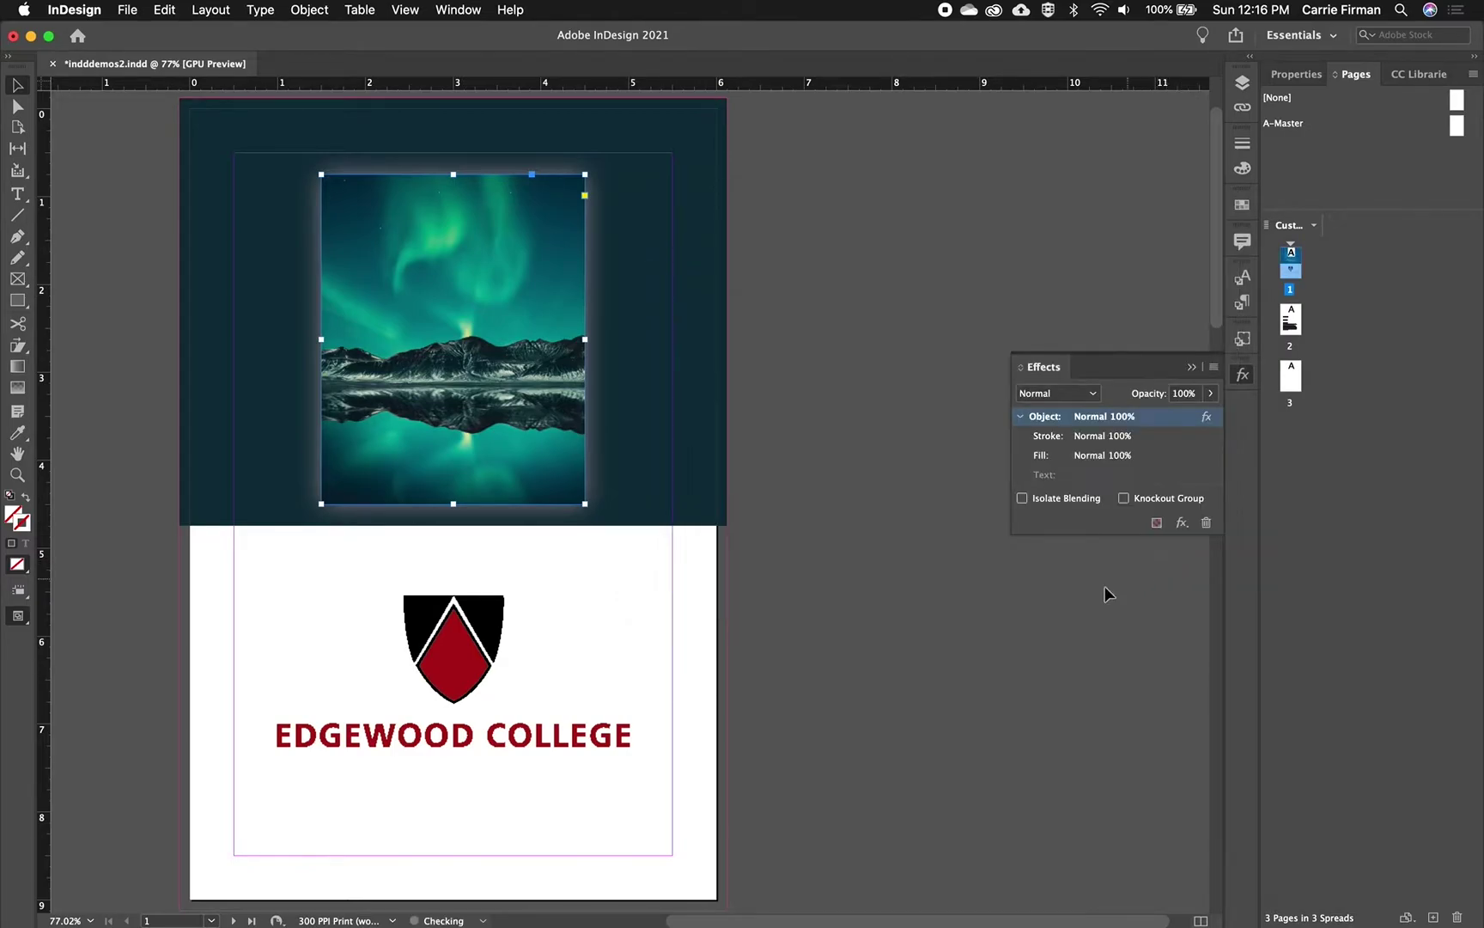
click(851, 620)
Add a Drop Shadow to the white logo on page 2 with X and Y offsets of 0 in
scroll(850, 620, down, 10)
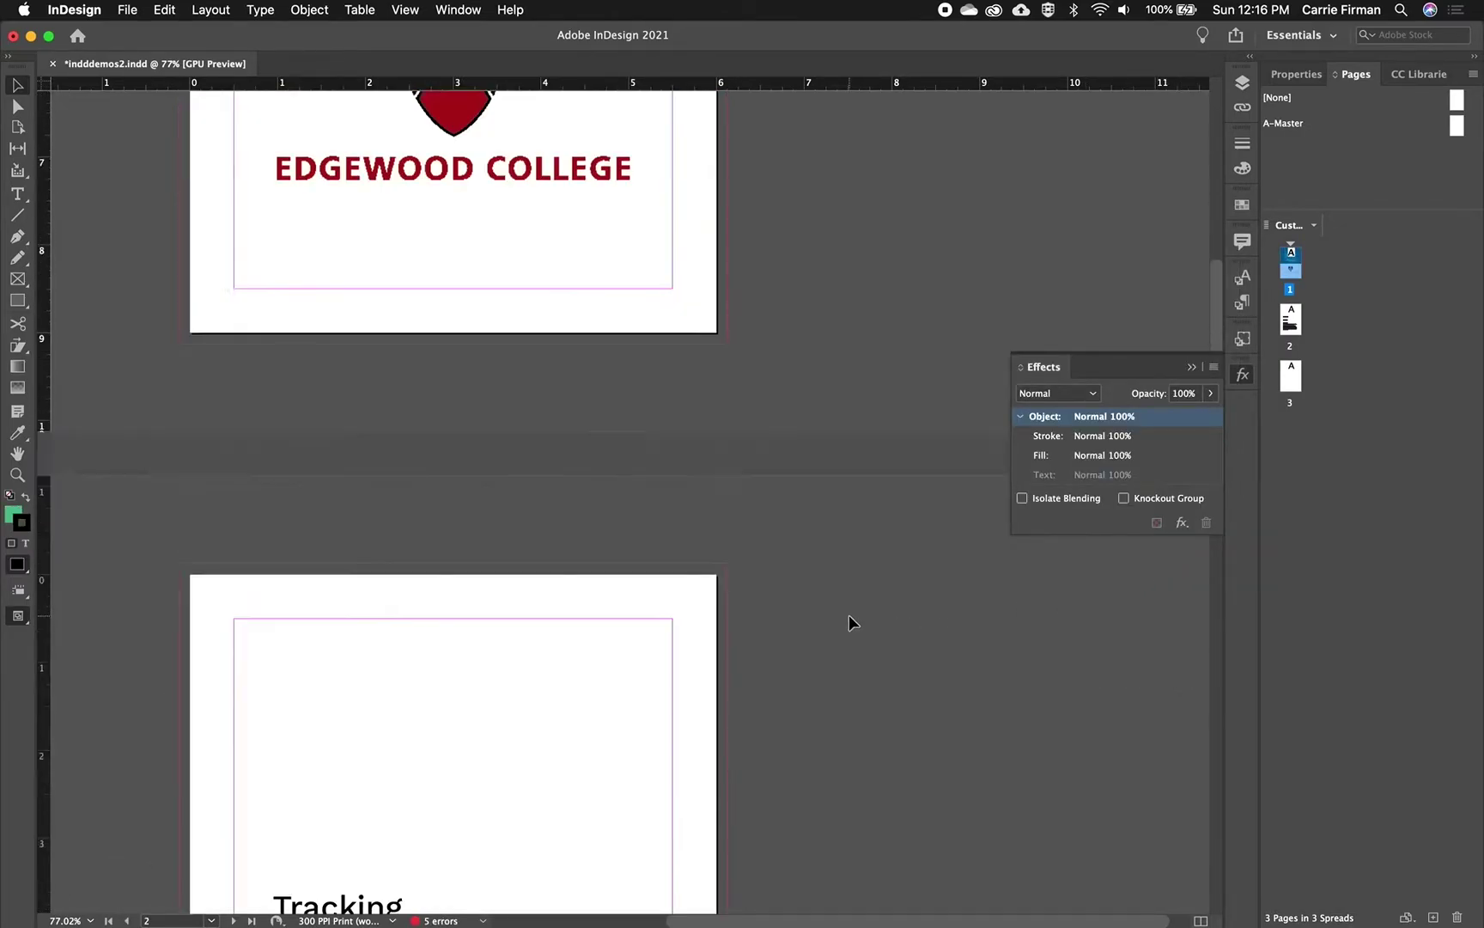
scroll(849, 615, up, 5)
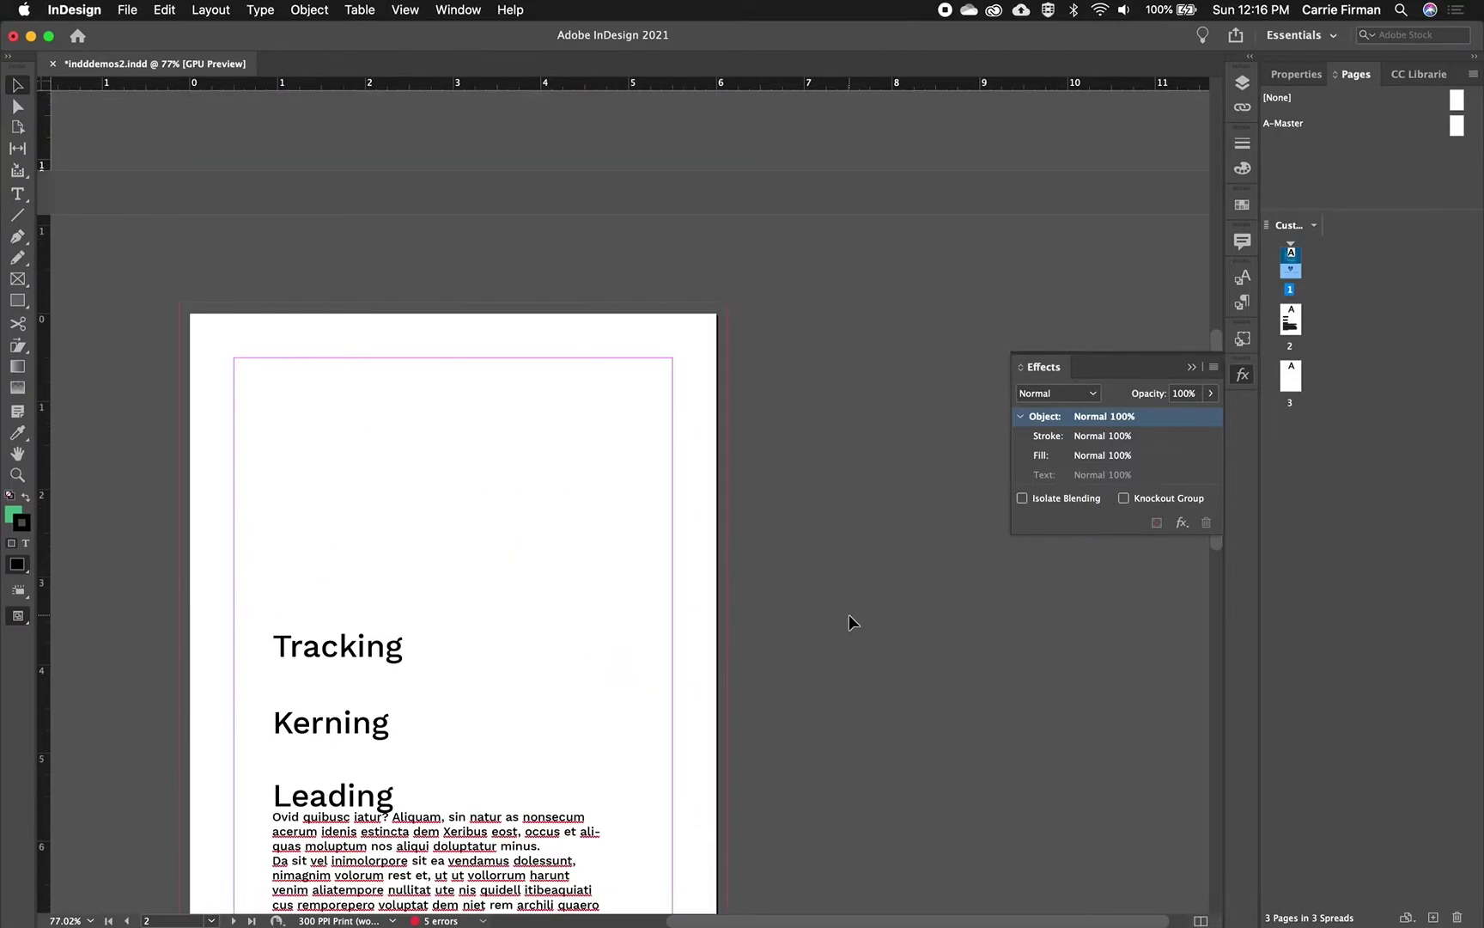
click(460, 513)
scroll(567, 513, up, 5)
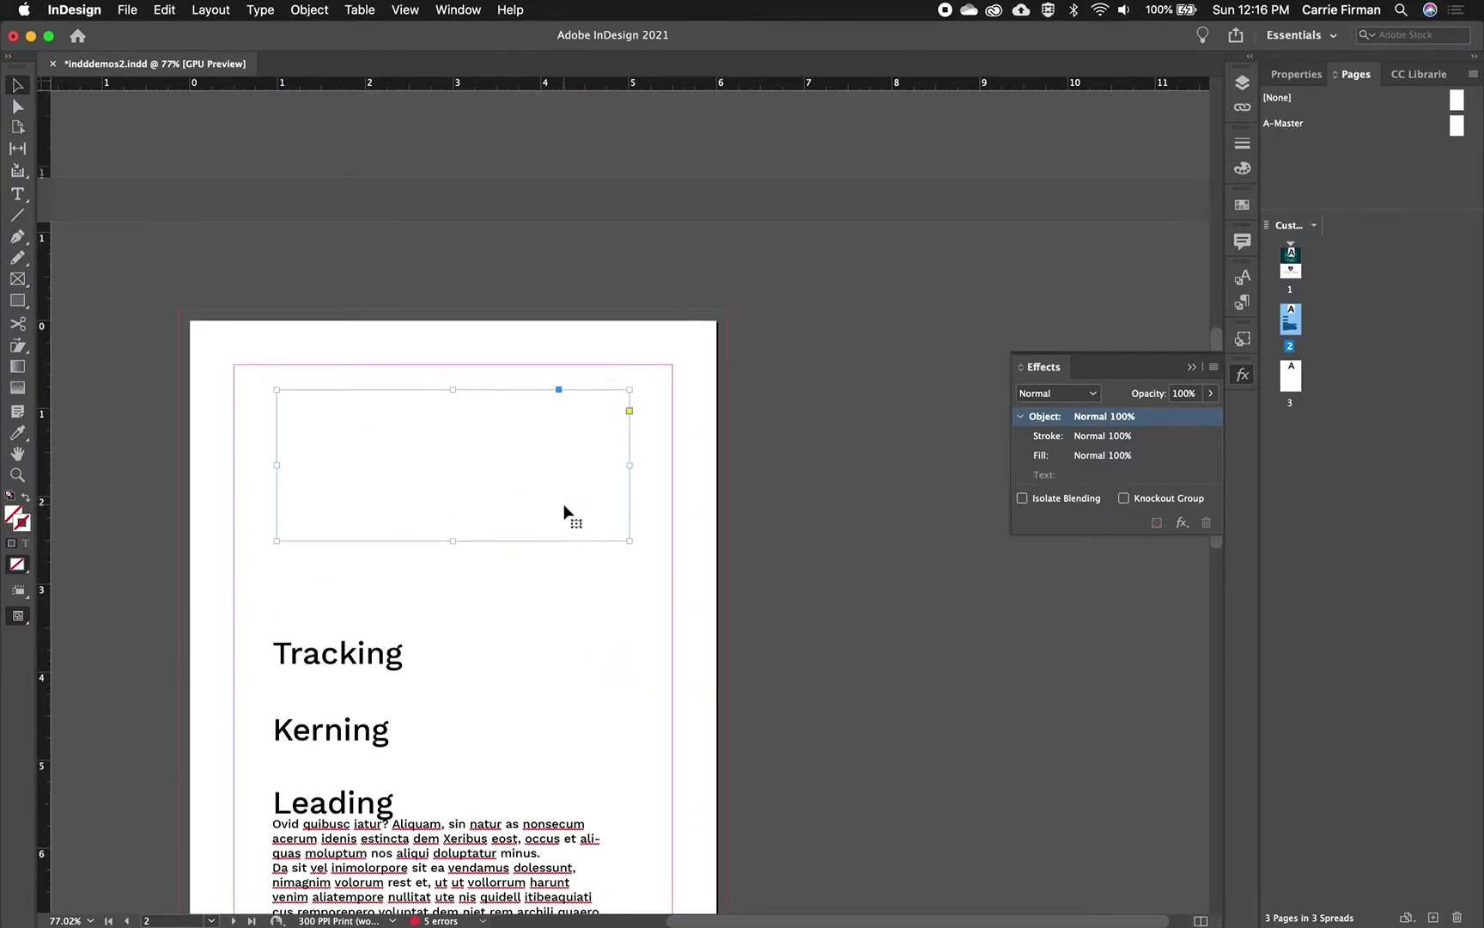
scroll(511, 633, down, 5)
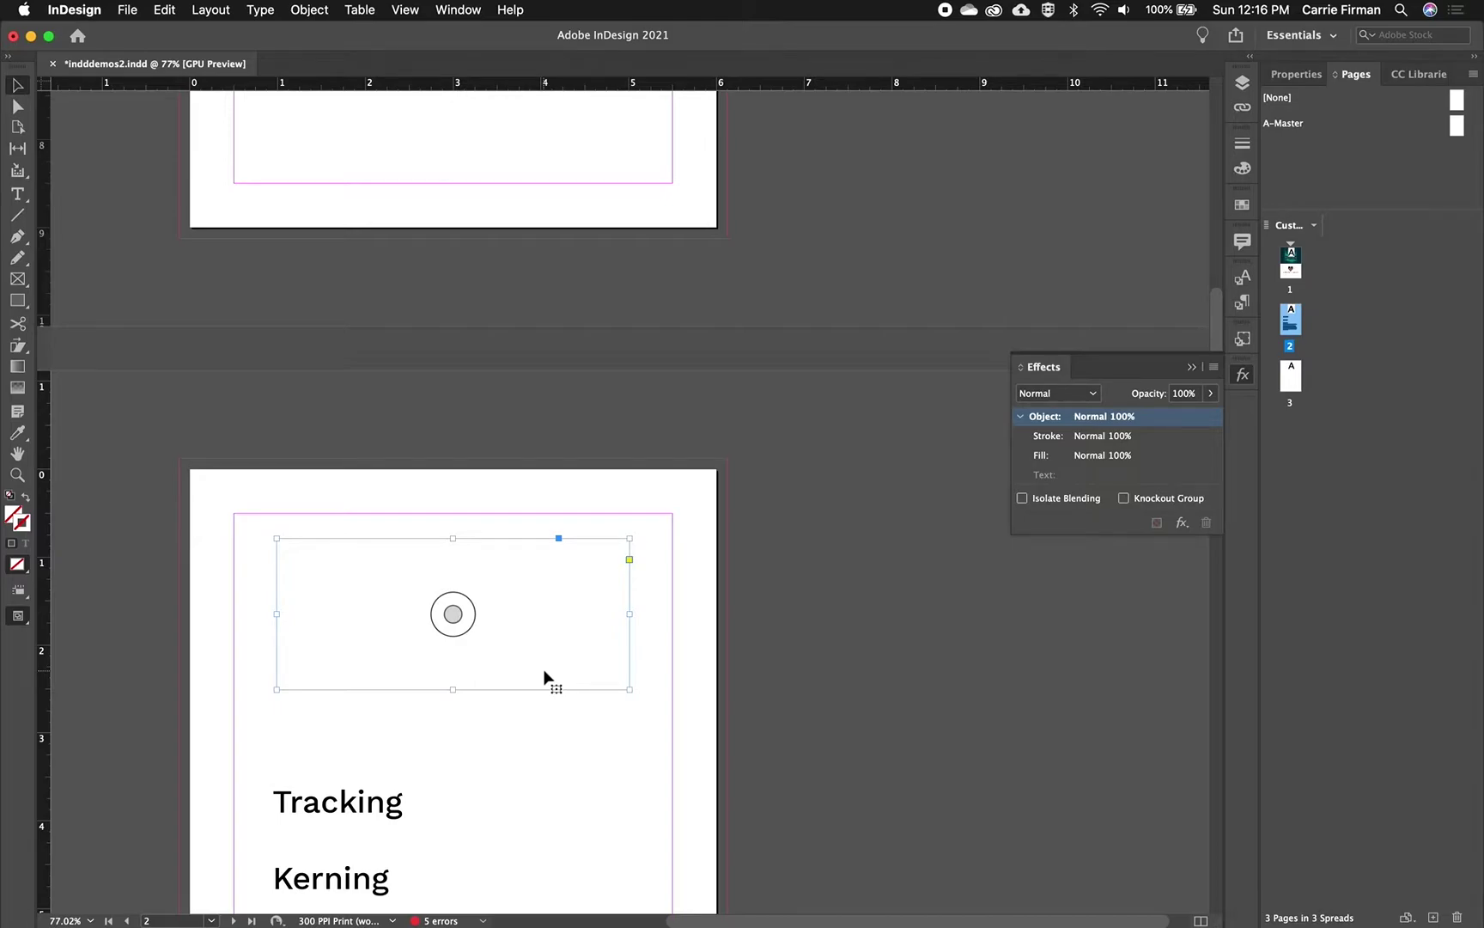
click(1182, 523)
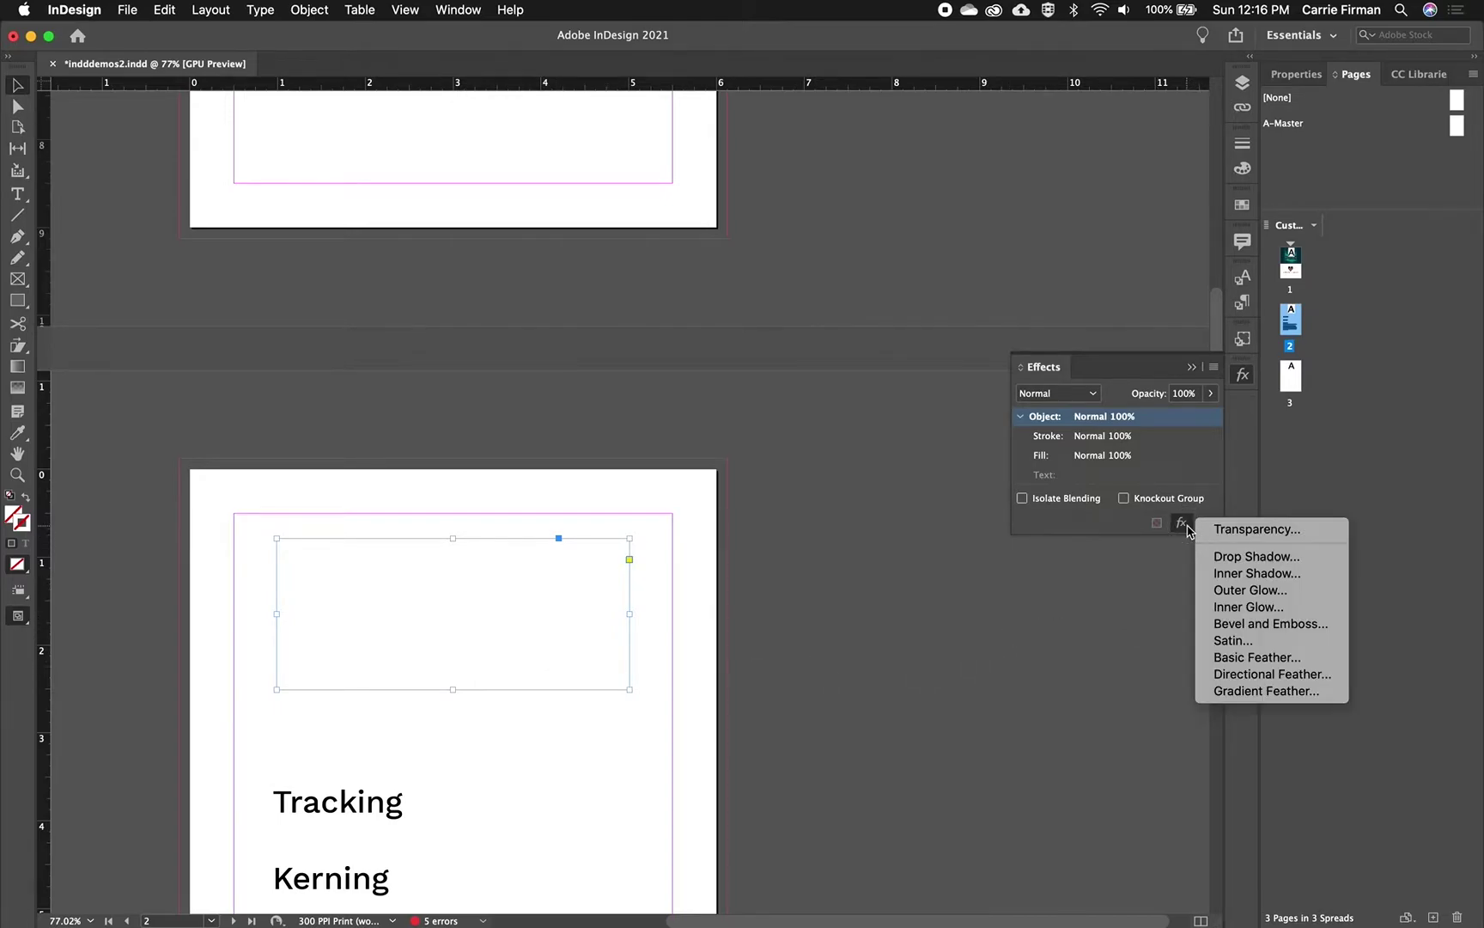
click(1227, 556)
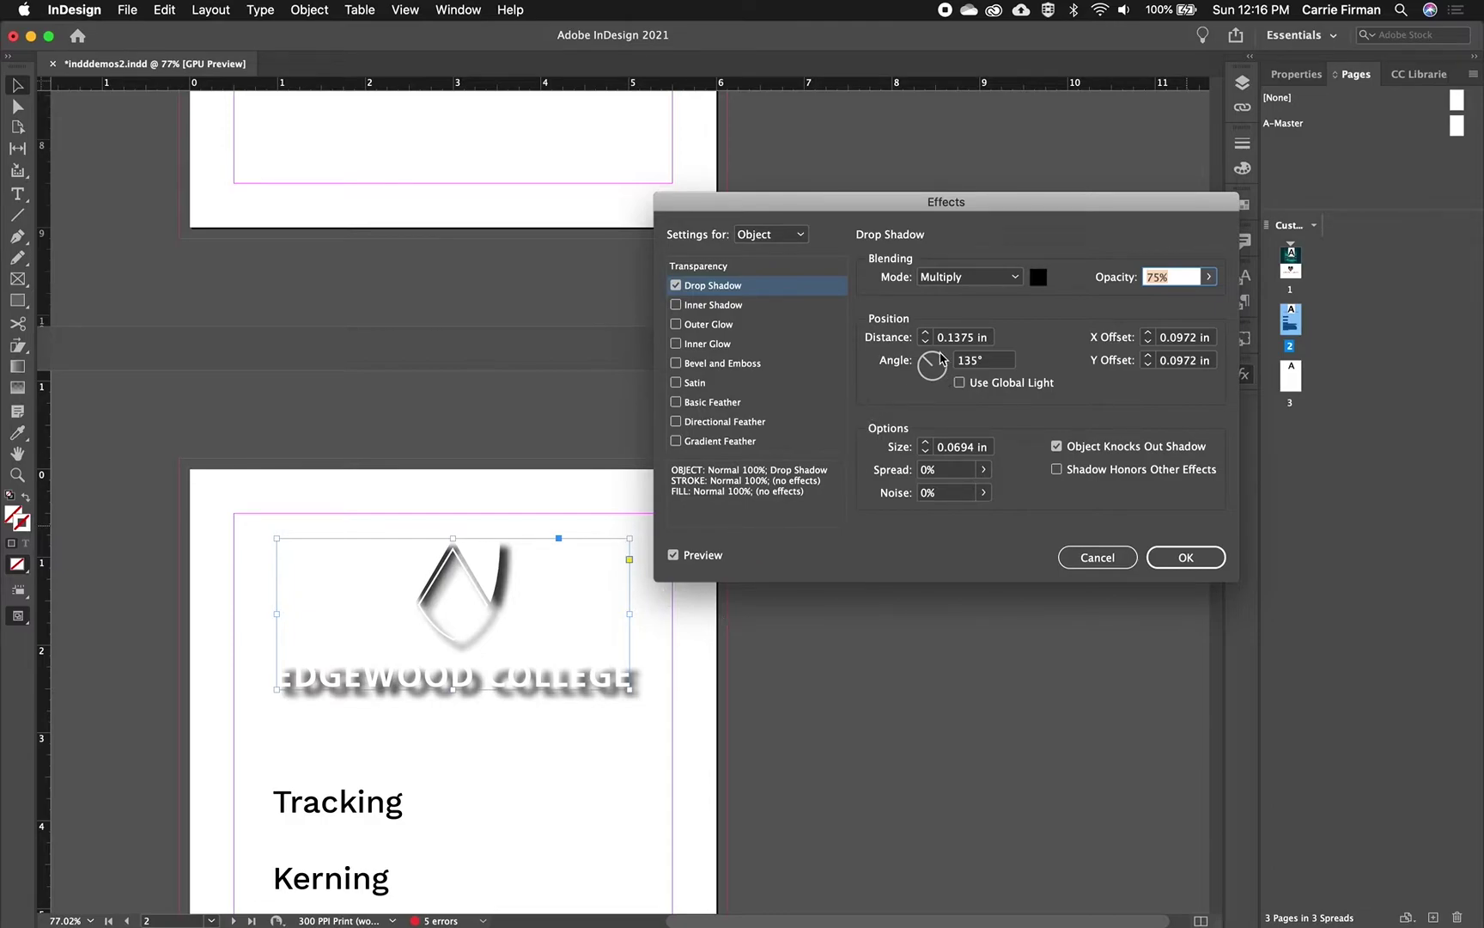
click(1148, 343)
click(1149, 342)
click(1148, 365)
click(1148, 365)
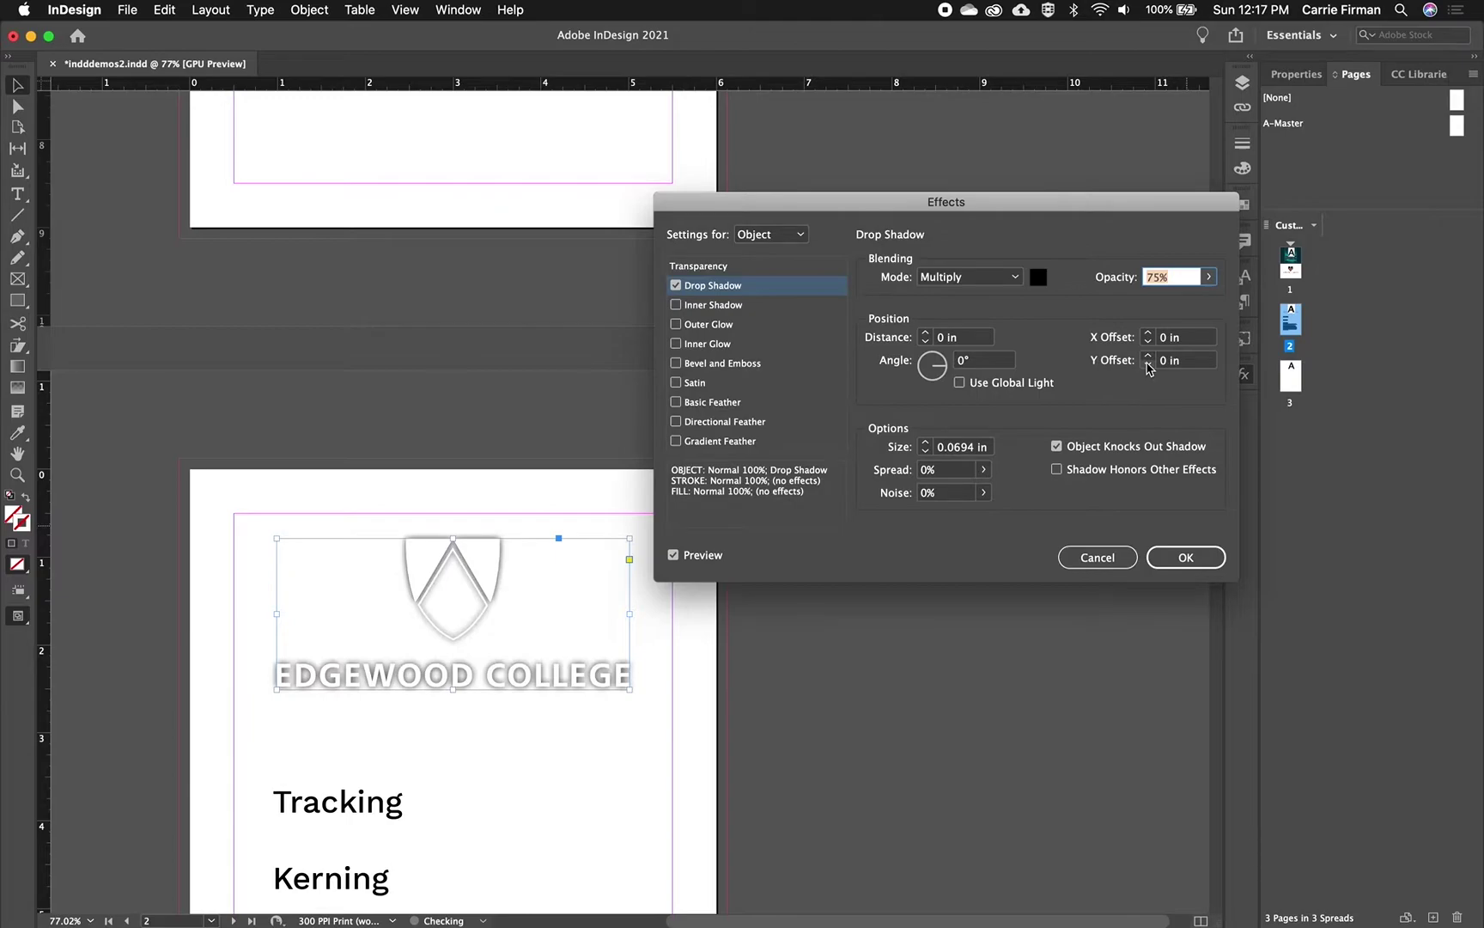
Try drop shadow distances up to 0.125 in and different X offsets, and return them to 0 in
click(926, 334)
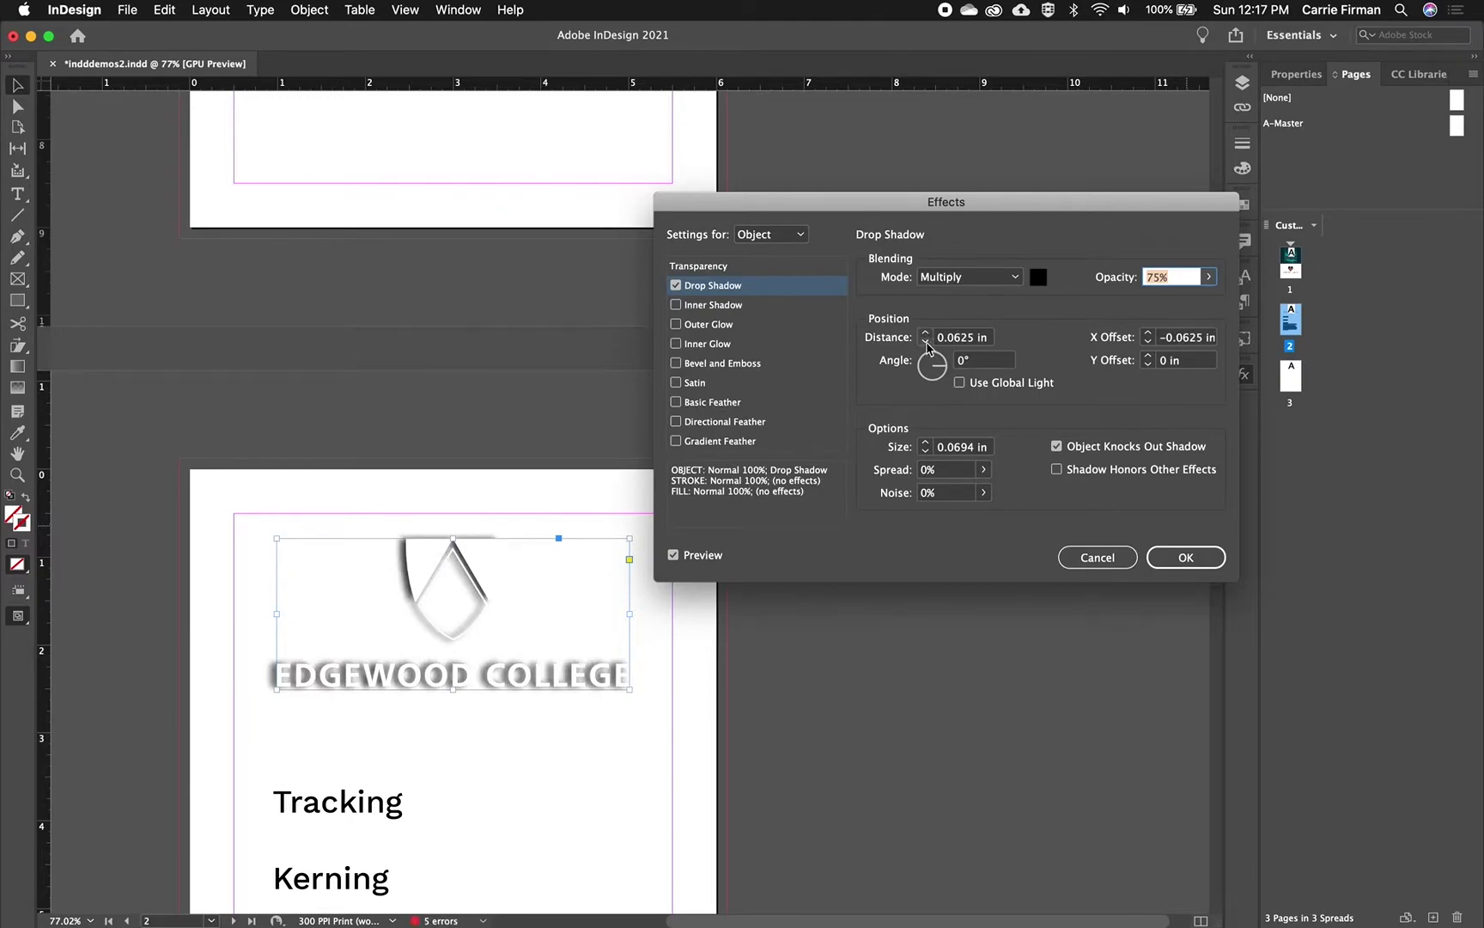
click(926, 341)
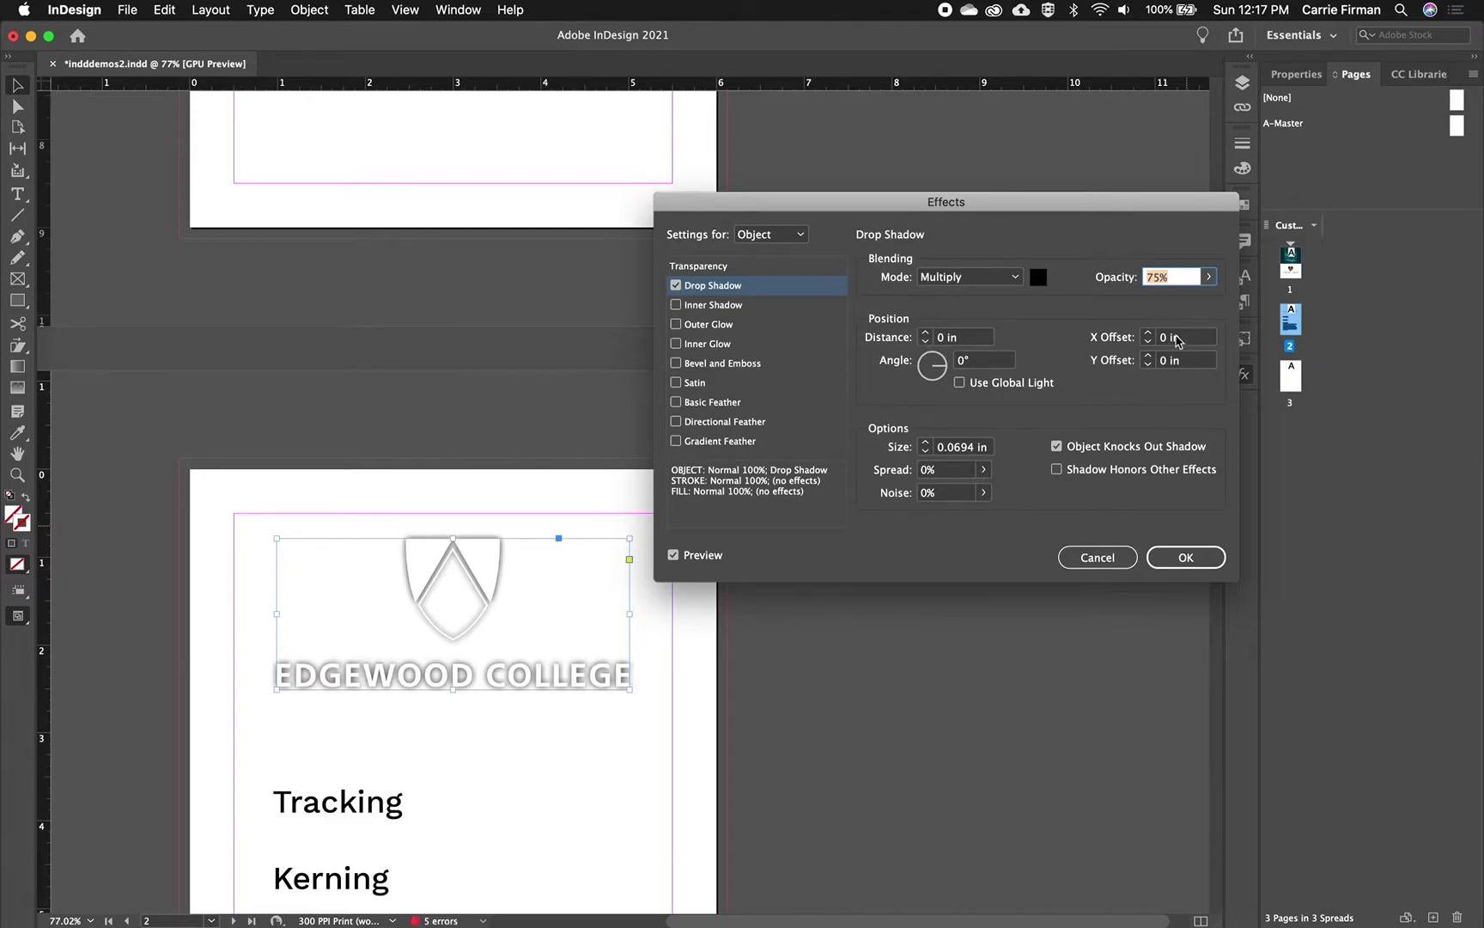
click(923, 334)
click(924, 334)
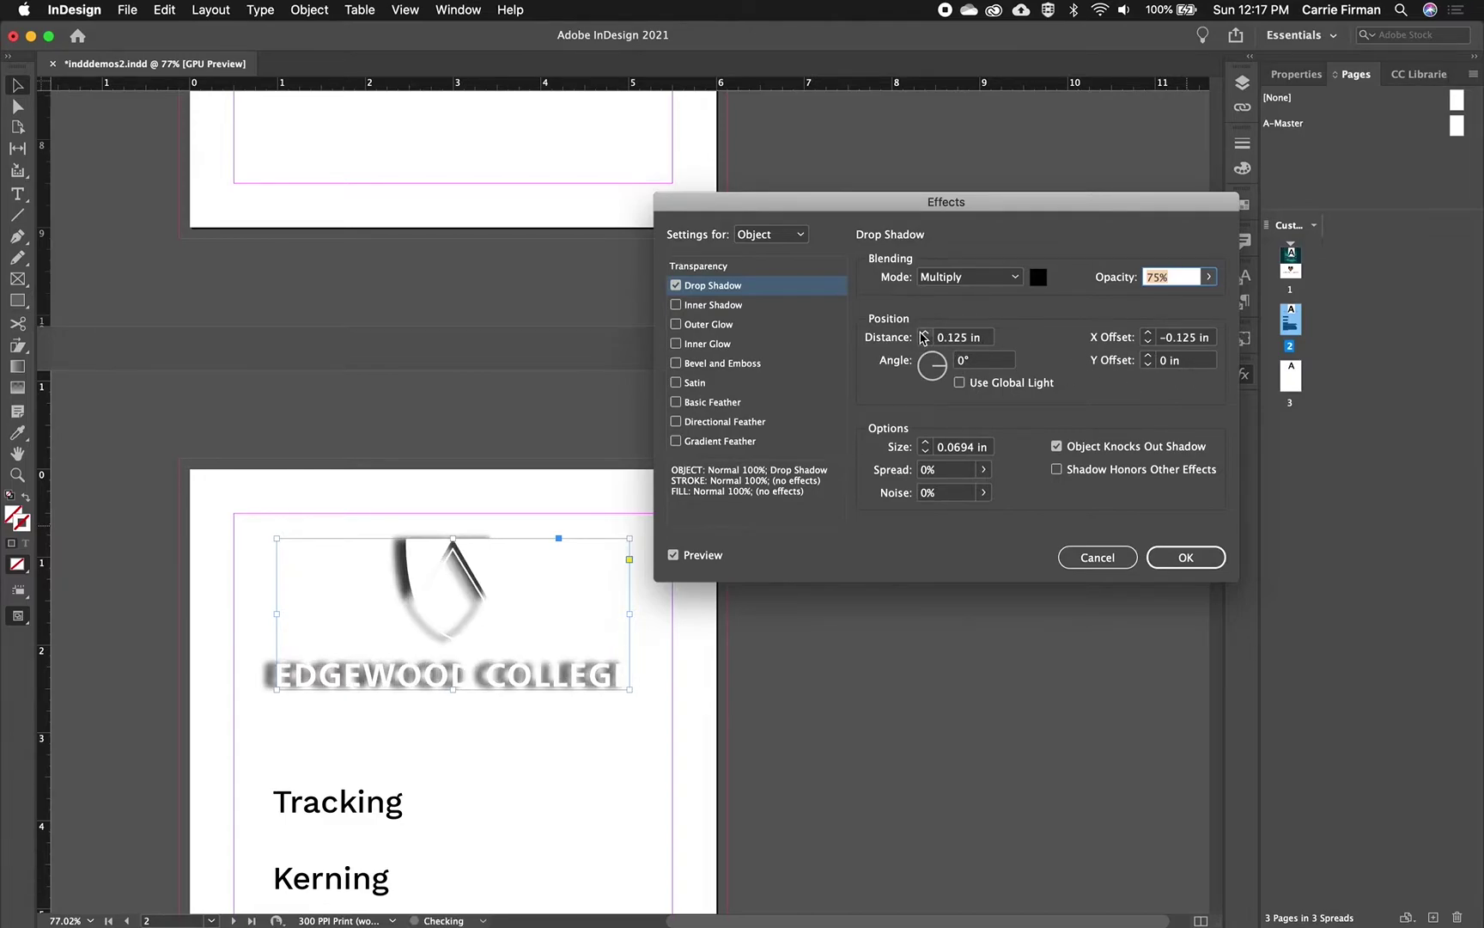
click(1147, 341)
click(1148, 341)
click(1147, 333)
click(1148, 333)
click(1148, 333)
click(1148, 333)
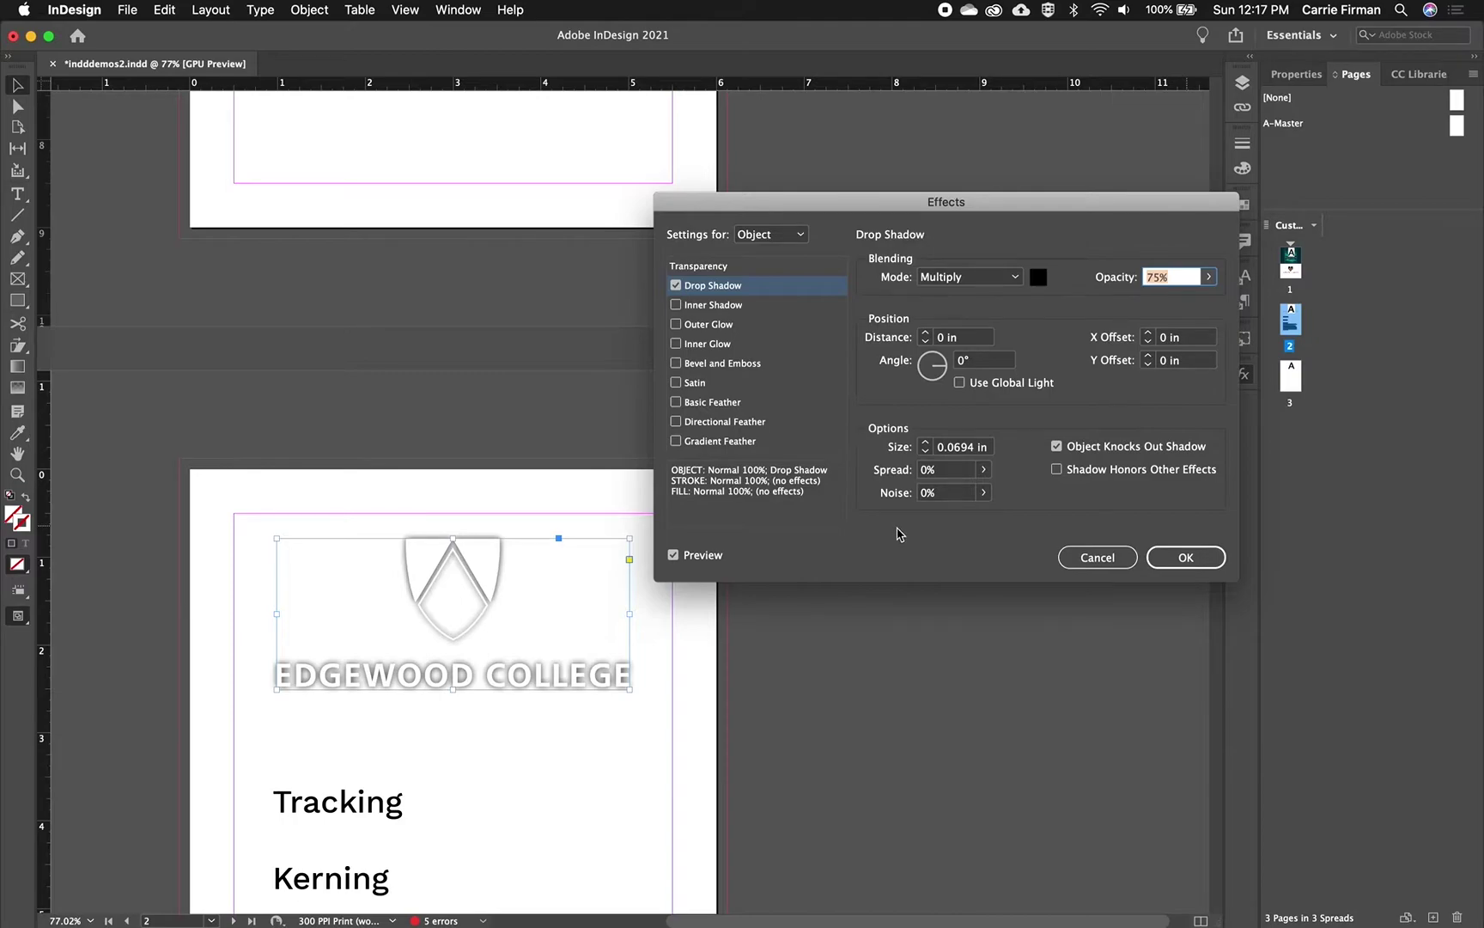
Set the logo's drop shadow size to 0.125 in and its spread to 12%
click(931, 445)
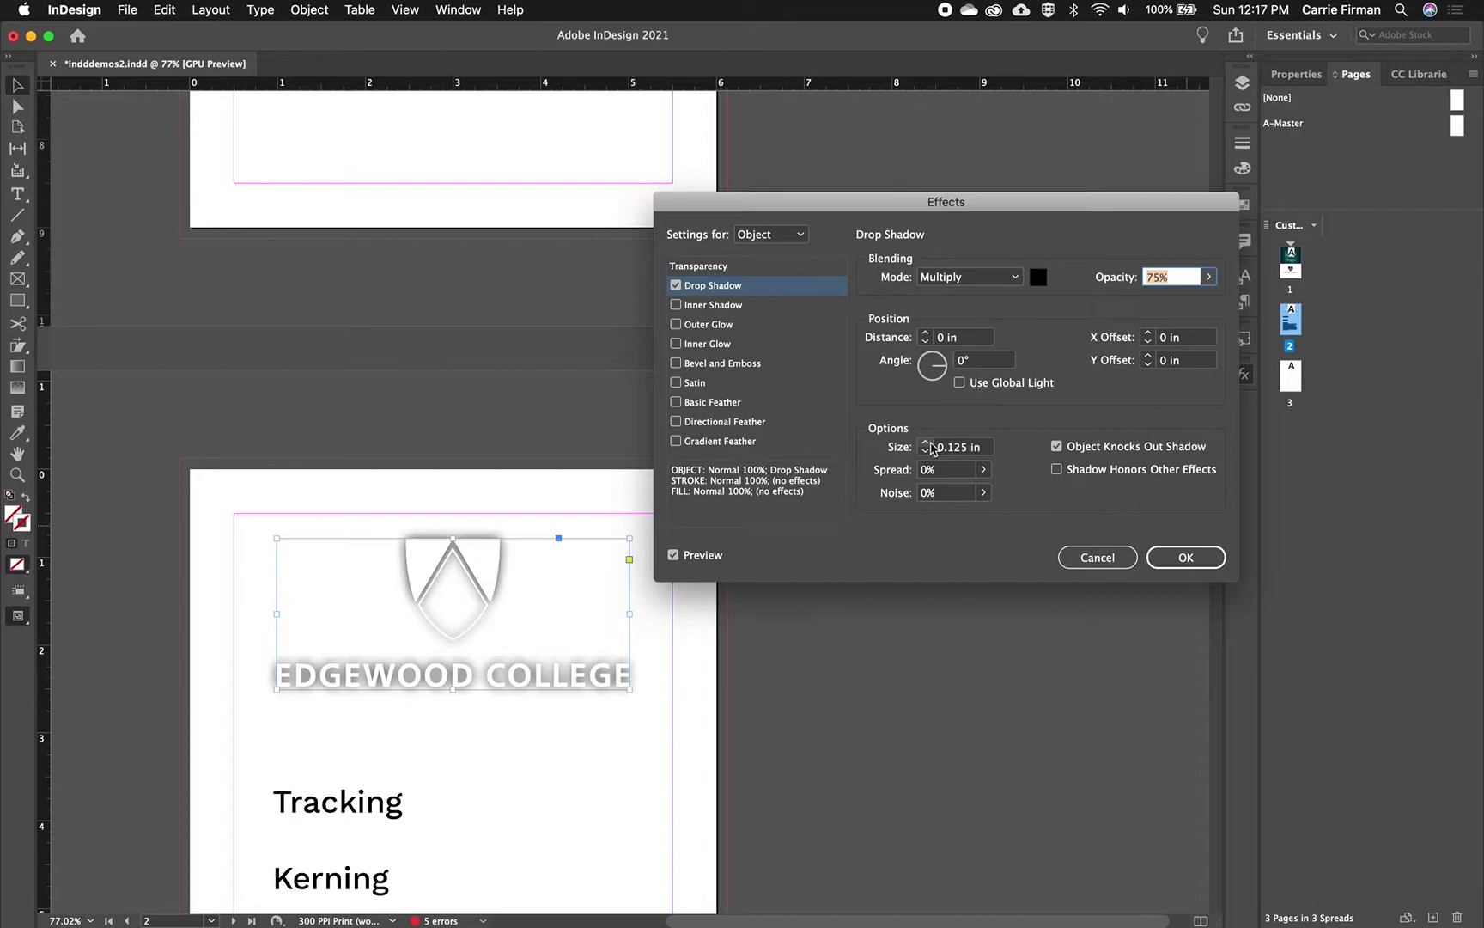
click(931, 445)
click(926, 451)
click(983, 492)
drag(891, 494, 906, 498)
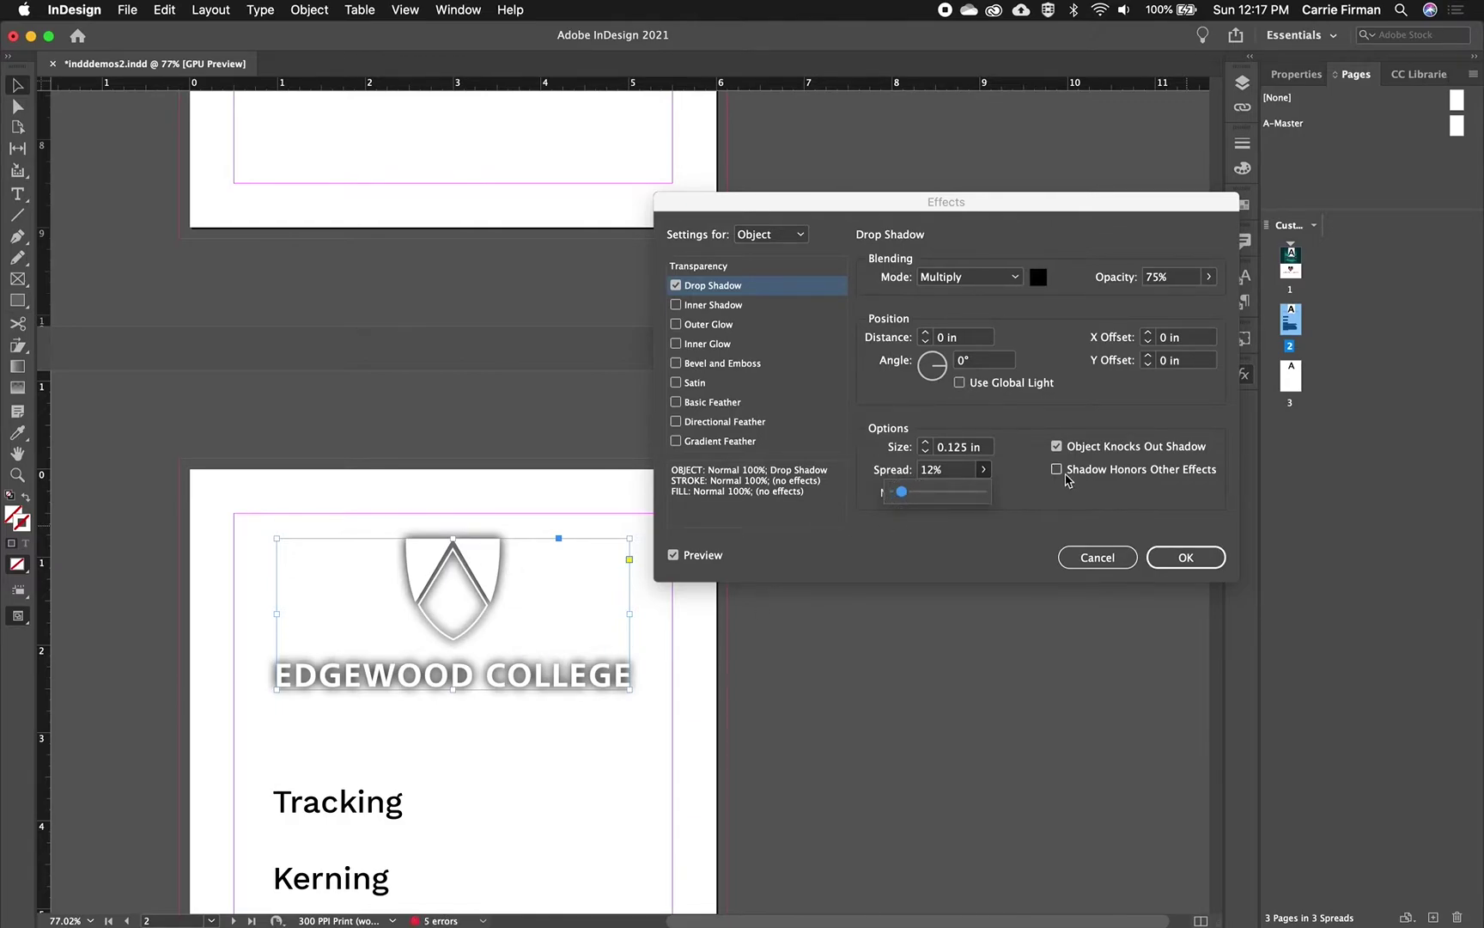
Keep the shadow's blending mode at Multiply and colour it with the Northern Lights swatch C=88 M=56 Y=52 K=33
click(1018, 283)
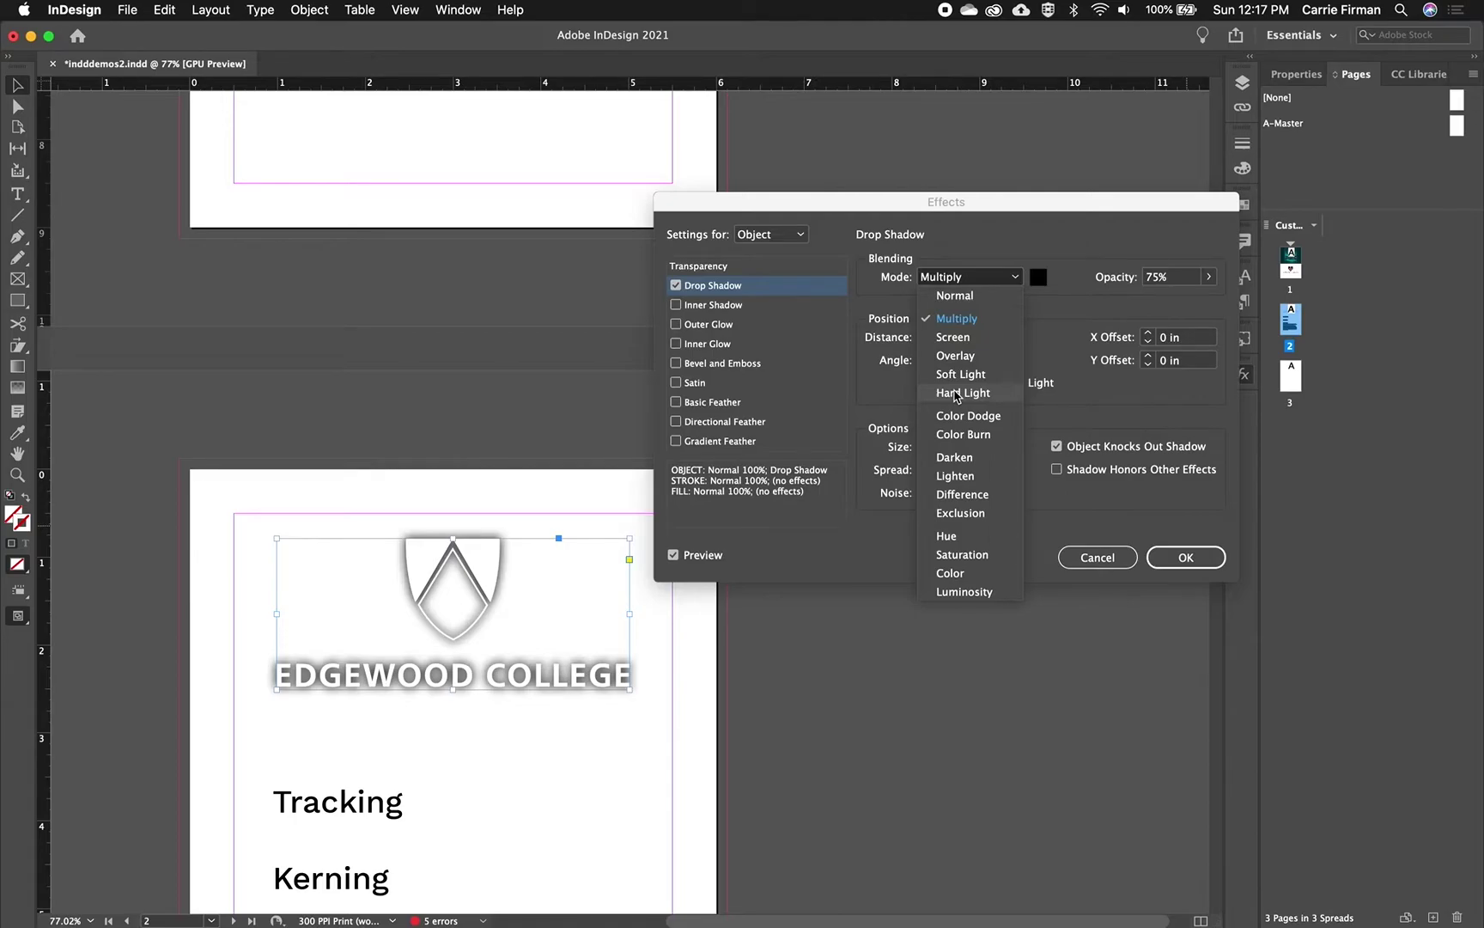
click(959, 319)
click(1040, 277)
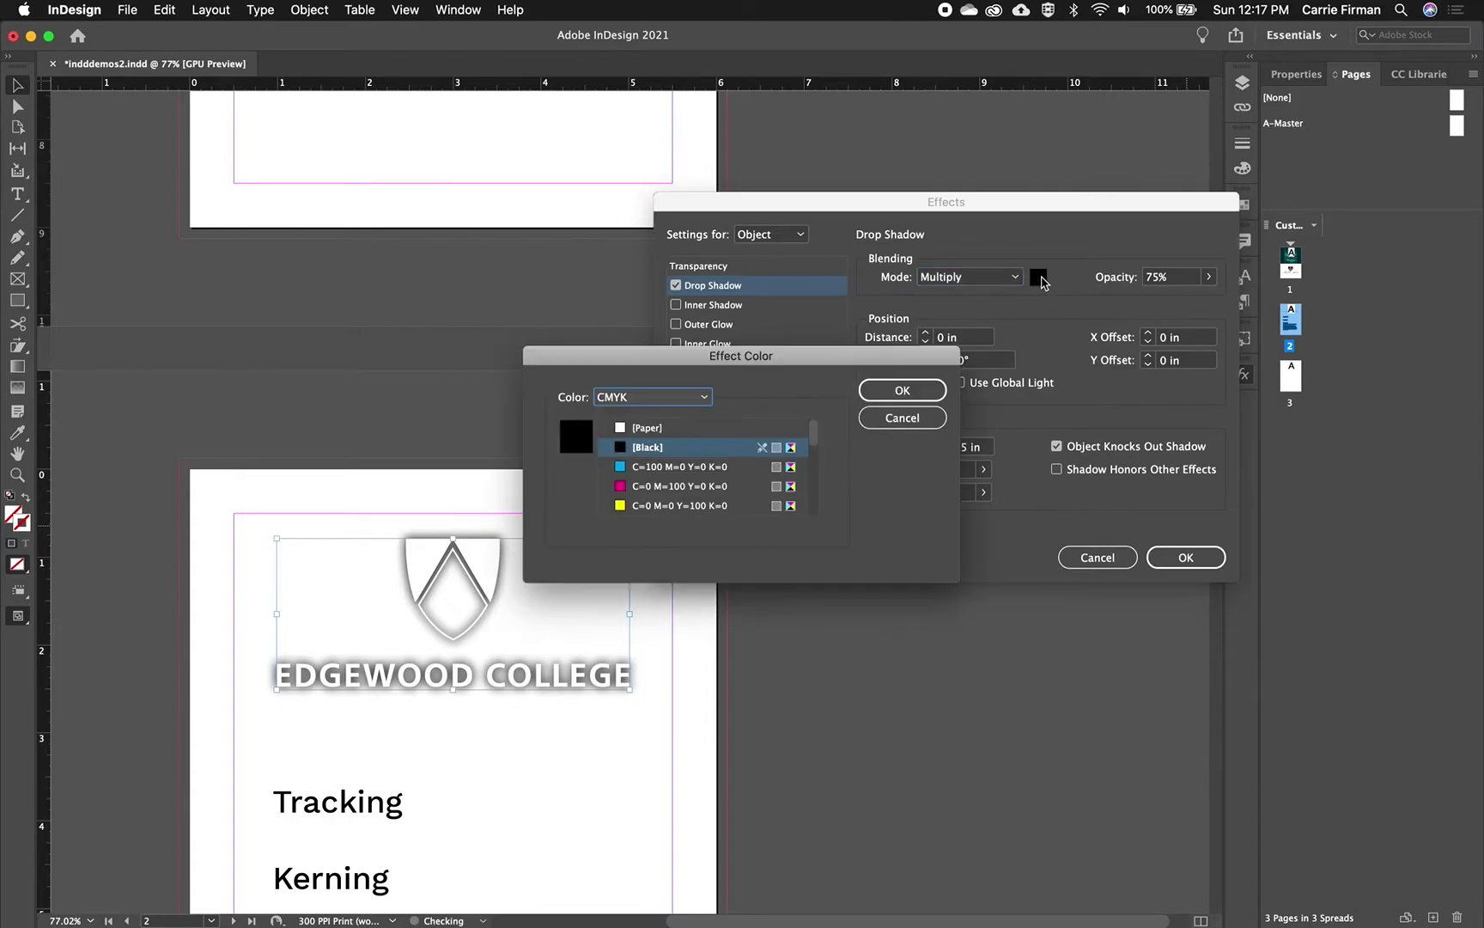
drag(814, 438, 814, 499)
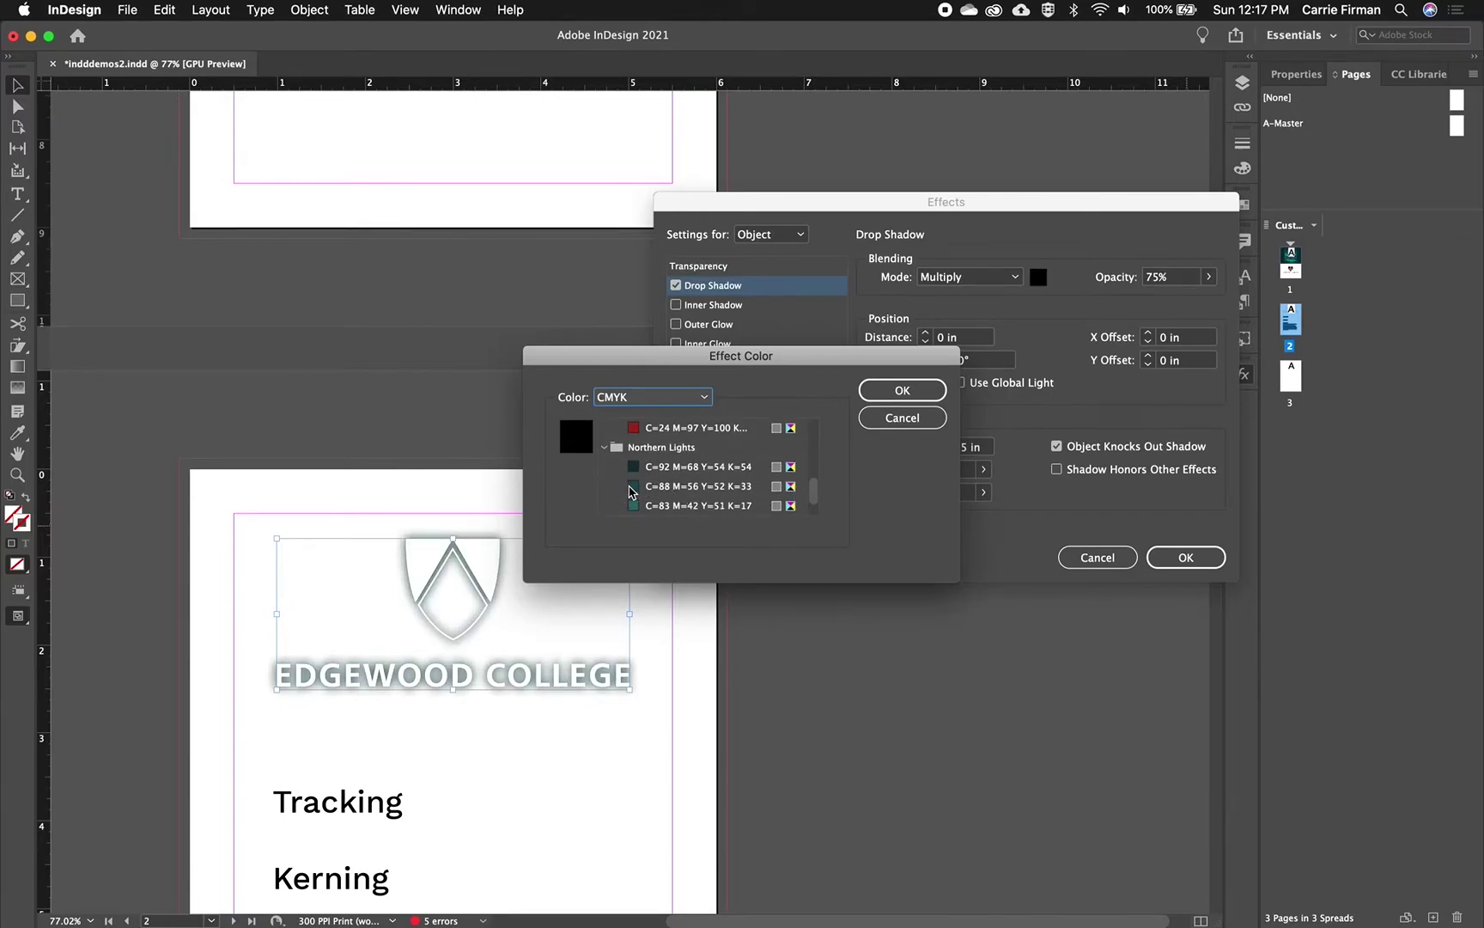
click(632, 487)
click(893, 395)
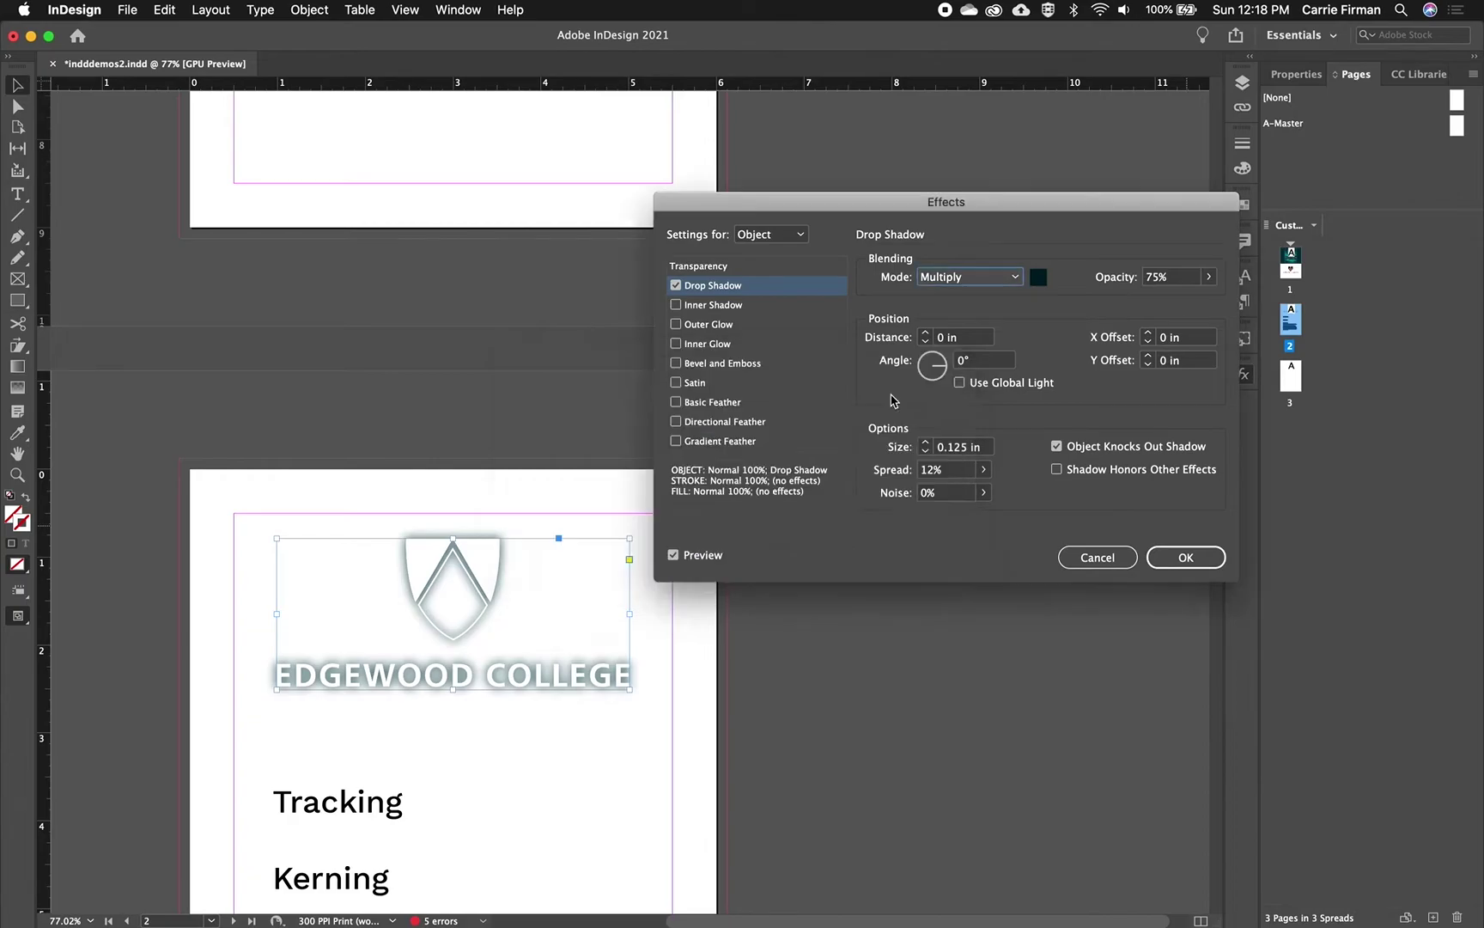
Lower the opacity of the logo's drop shadow and apply the effect settings
click(1208, 276)
mouse_move(1188, 298)
mouse_down()
mouse_move(1210, 301)
mouse_move(1119, 302)
mouse_move(1199, 305)
mouse_move(1161, 311)
mouse_up()
click(1188, 565)
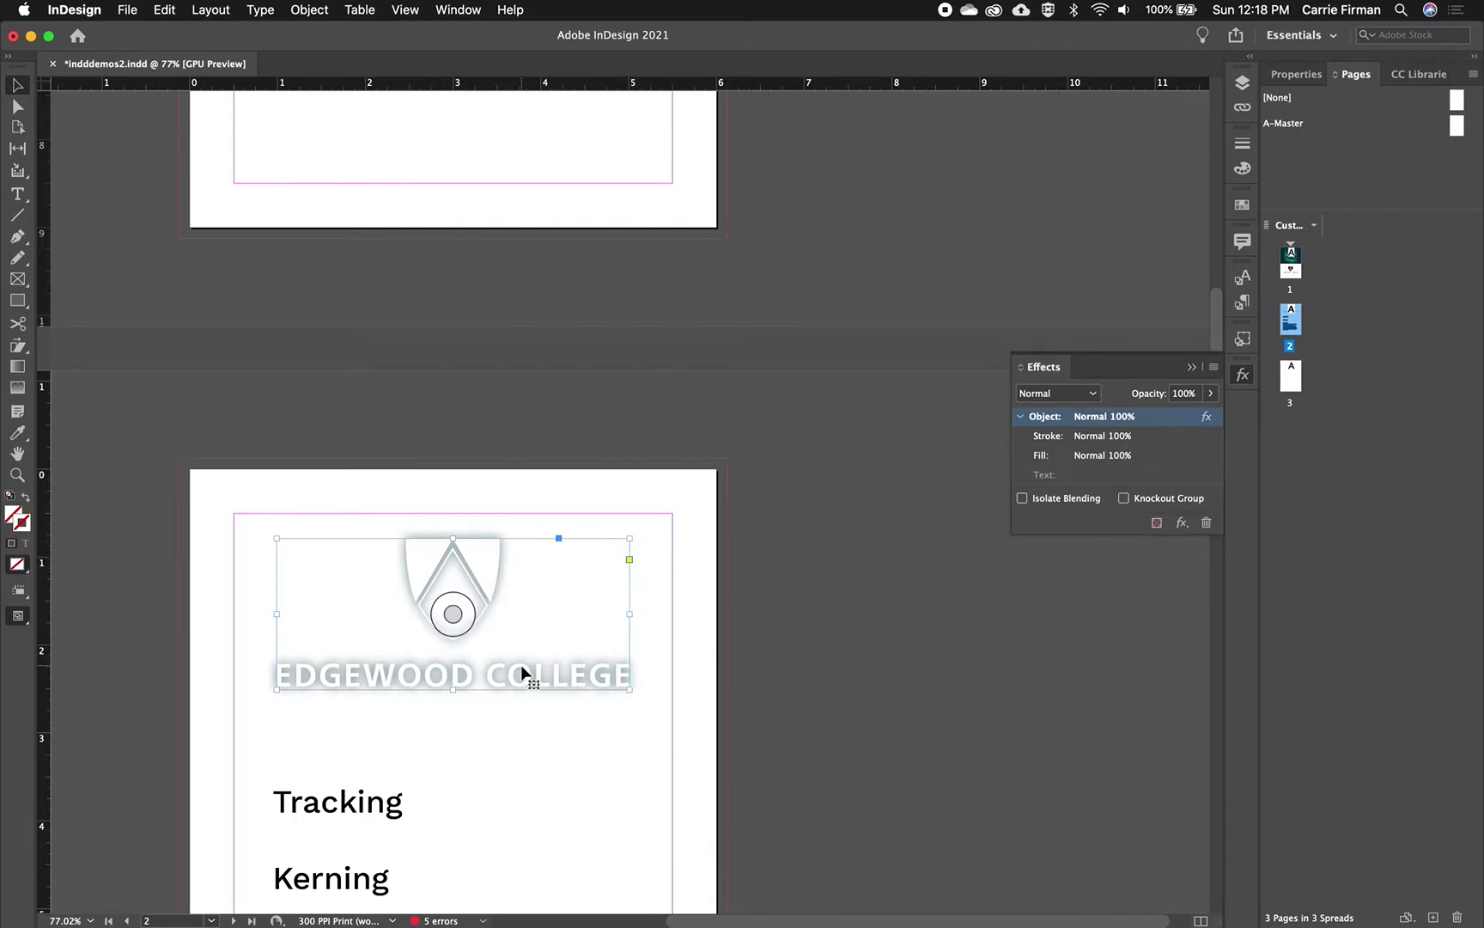
scroll(528, 668, up, 10)
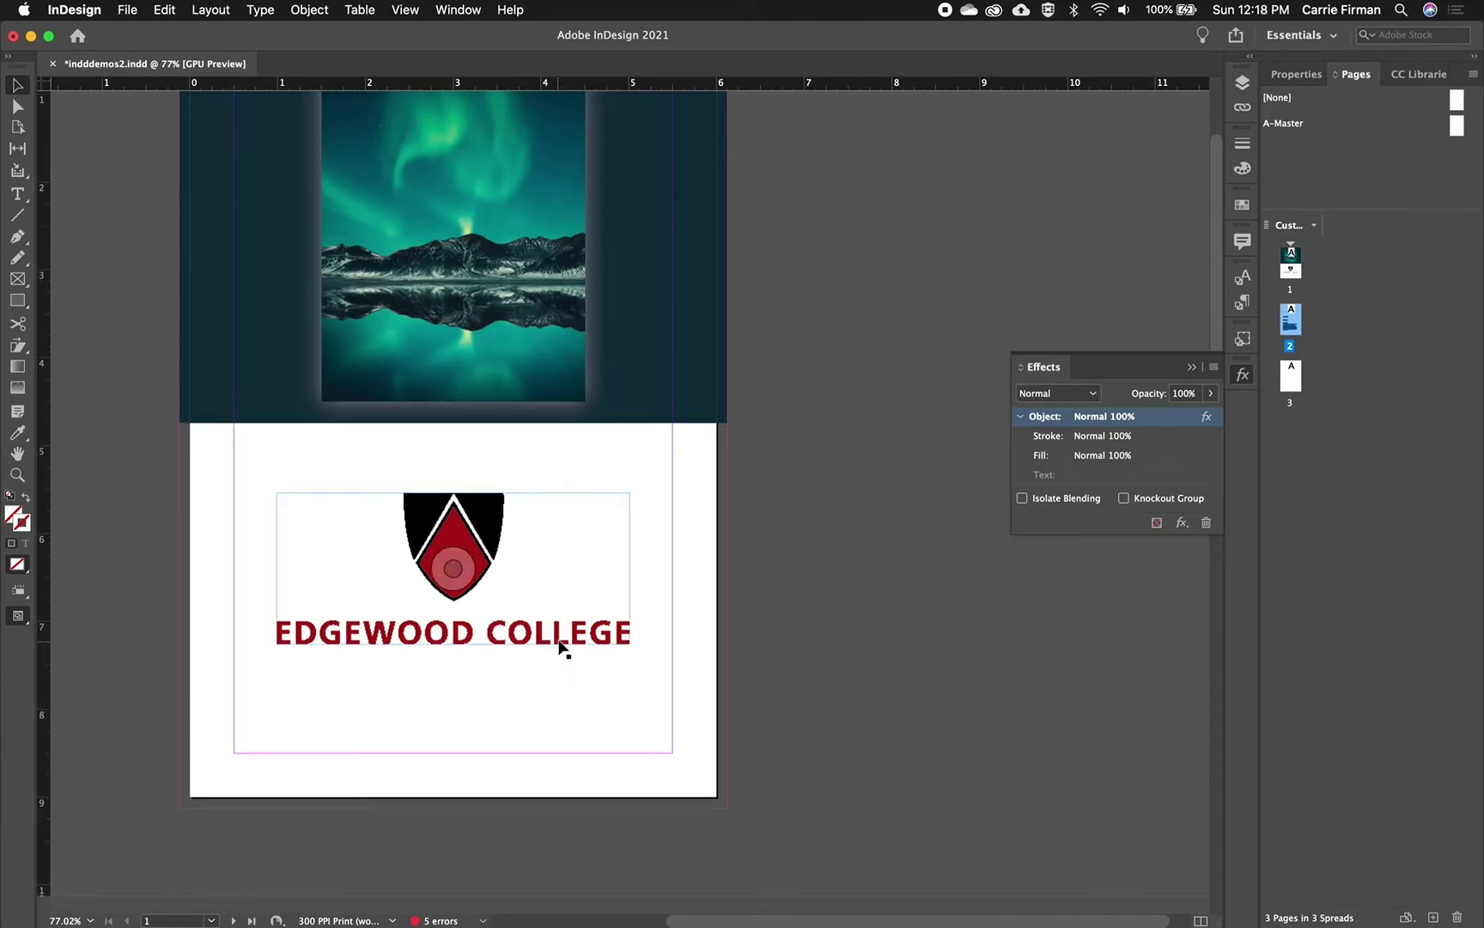
scroll(614, 700, down, 3)
scroll(624, 713, down, 10)
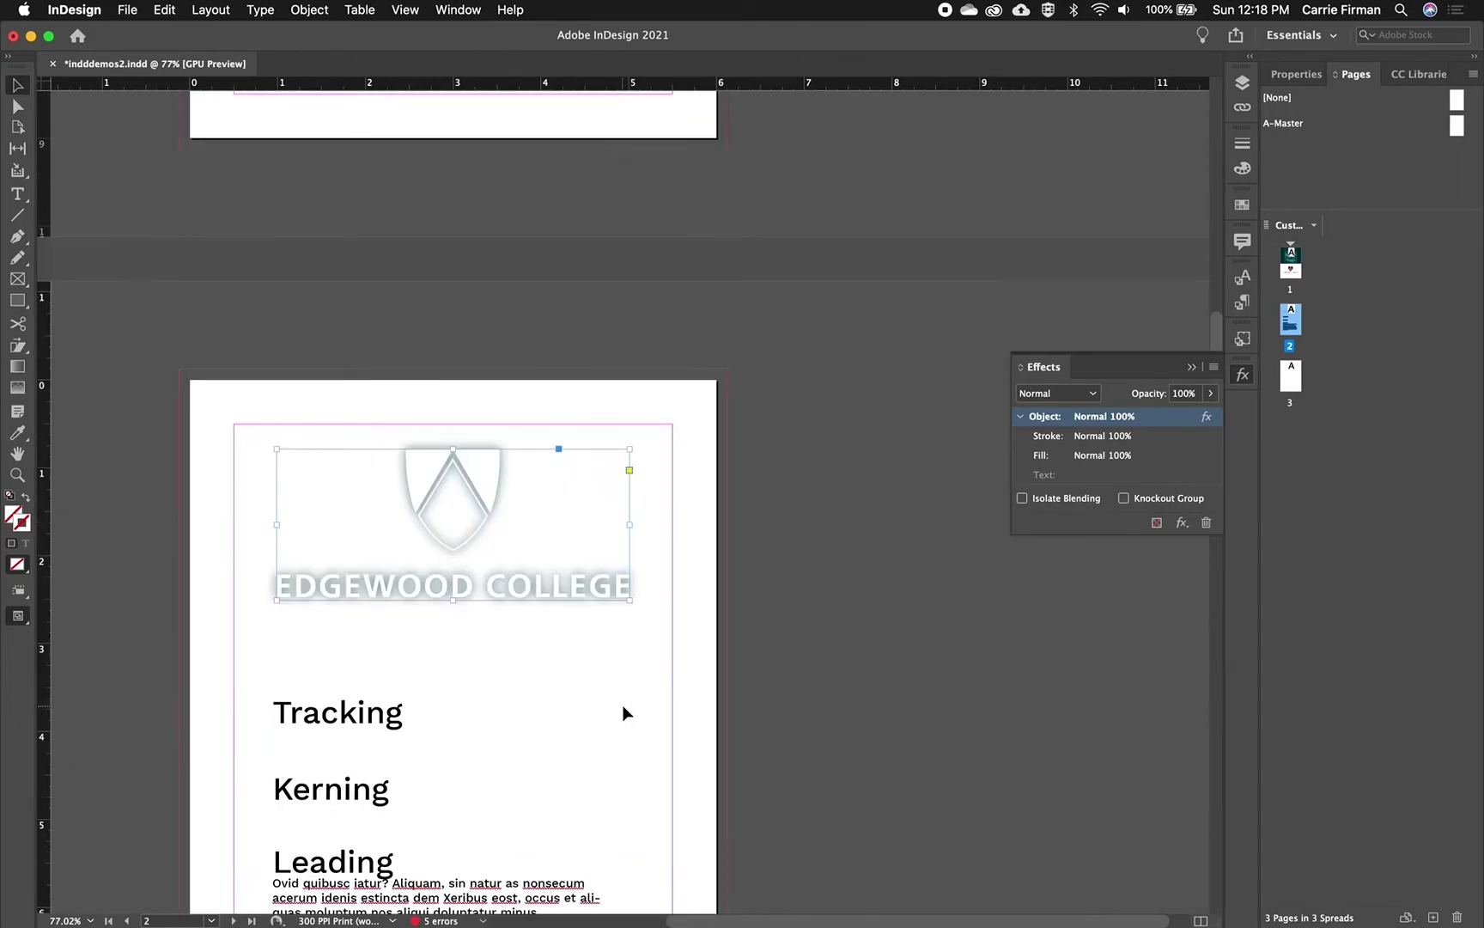
click(424, 721)
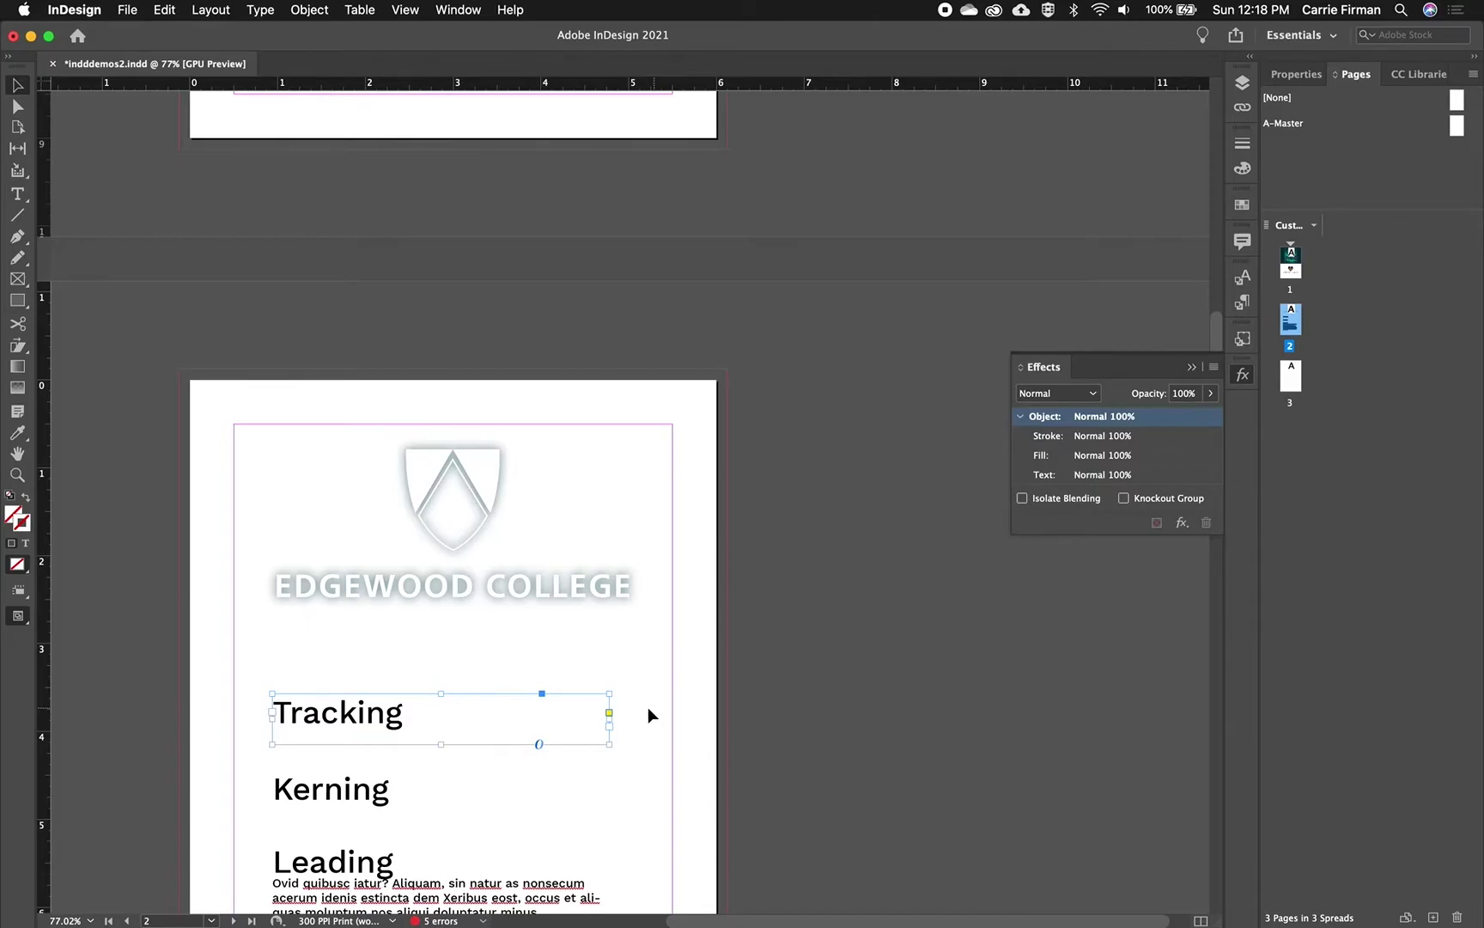
scroll(649, 708, up, 12)
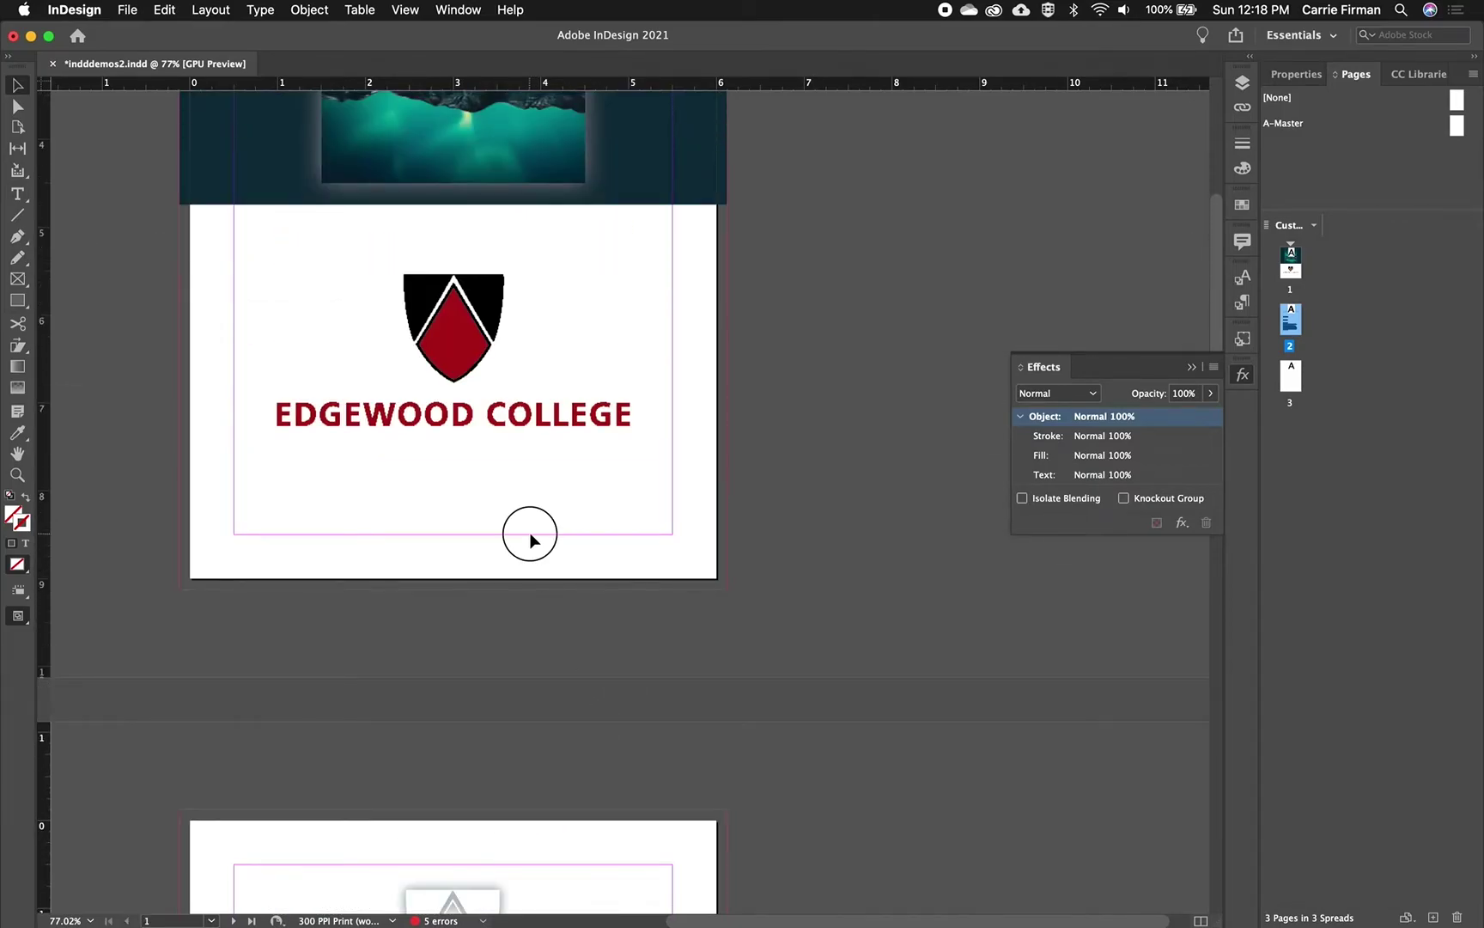
Paste the copied Tracking text frame onto page 1 and place it below the Edgewood College logo
click(530, 539)
key(super+v)
drag(580, 382, 409, 511)
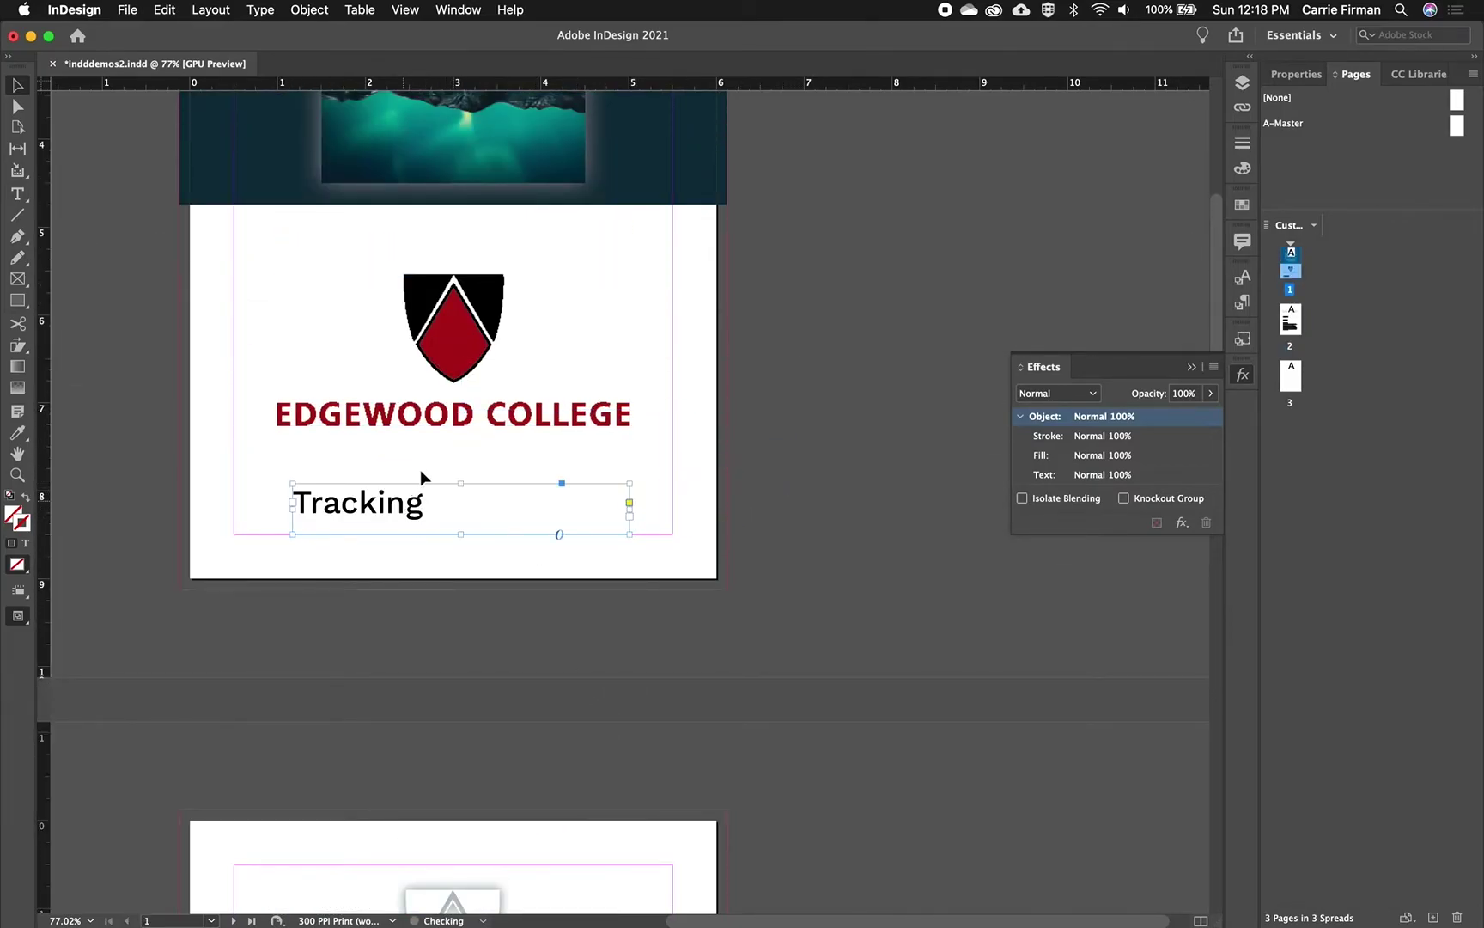
Colour all the text in the Tracking frame with the [Paper] swatch
double_click(481, 517)
key(super+a)
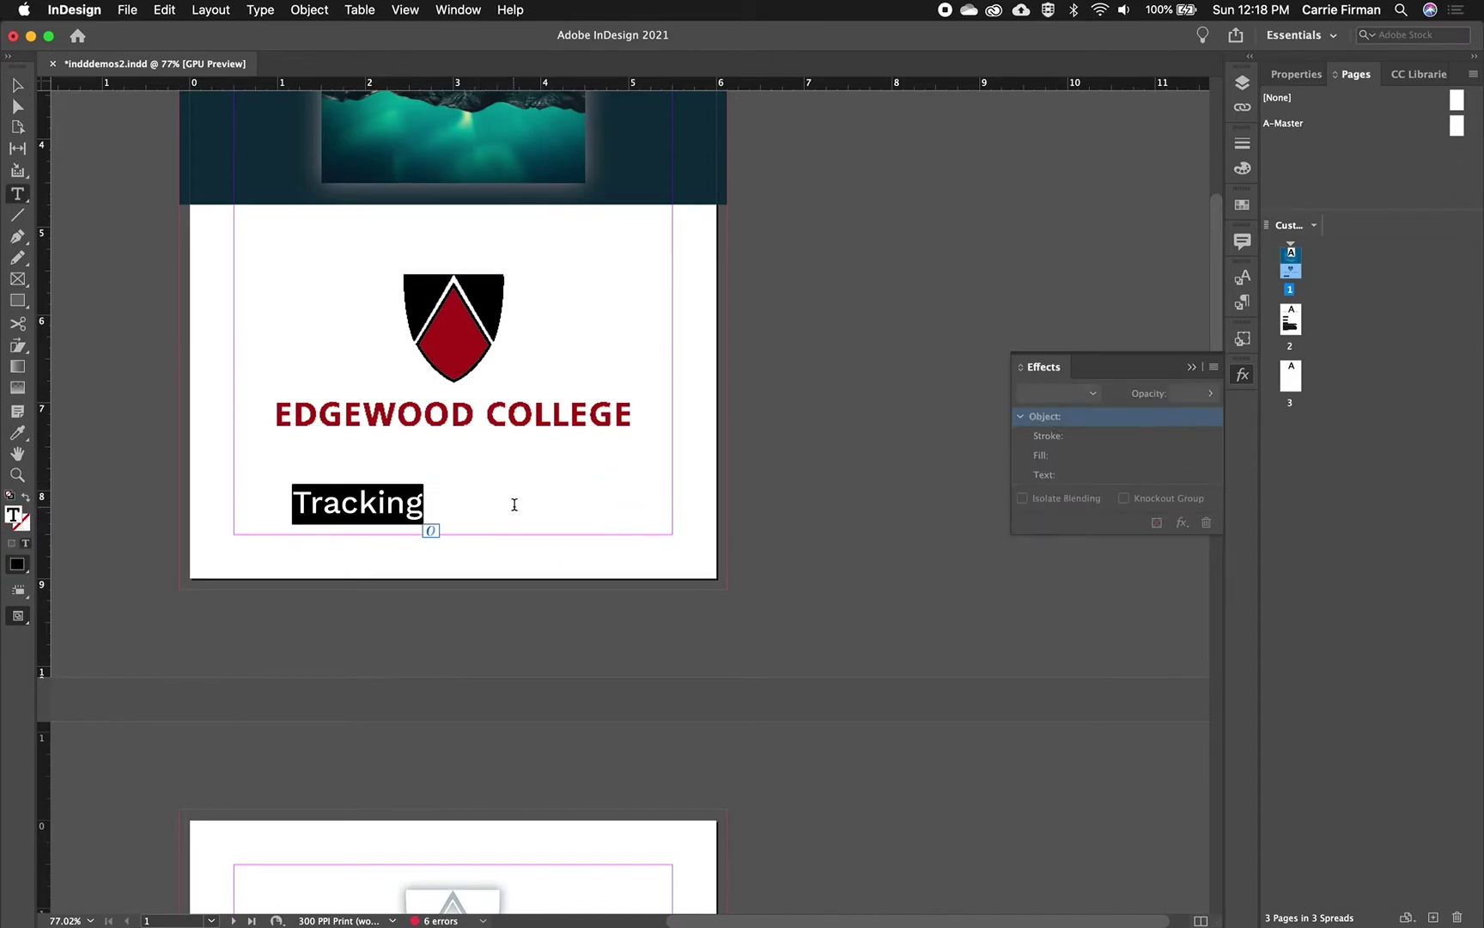
click(361, 500)
drag(342, 503, 379, 504)
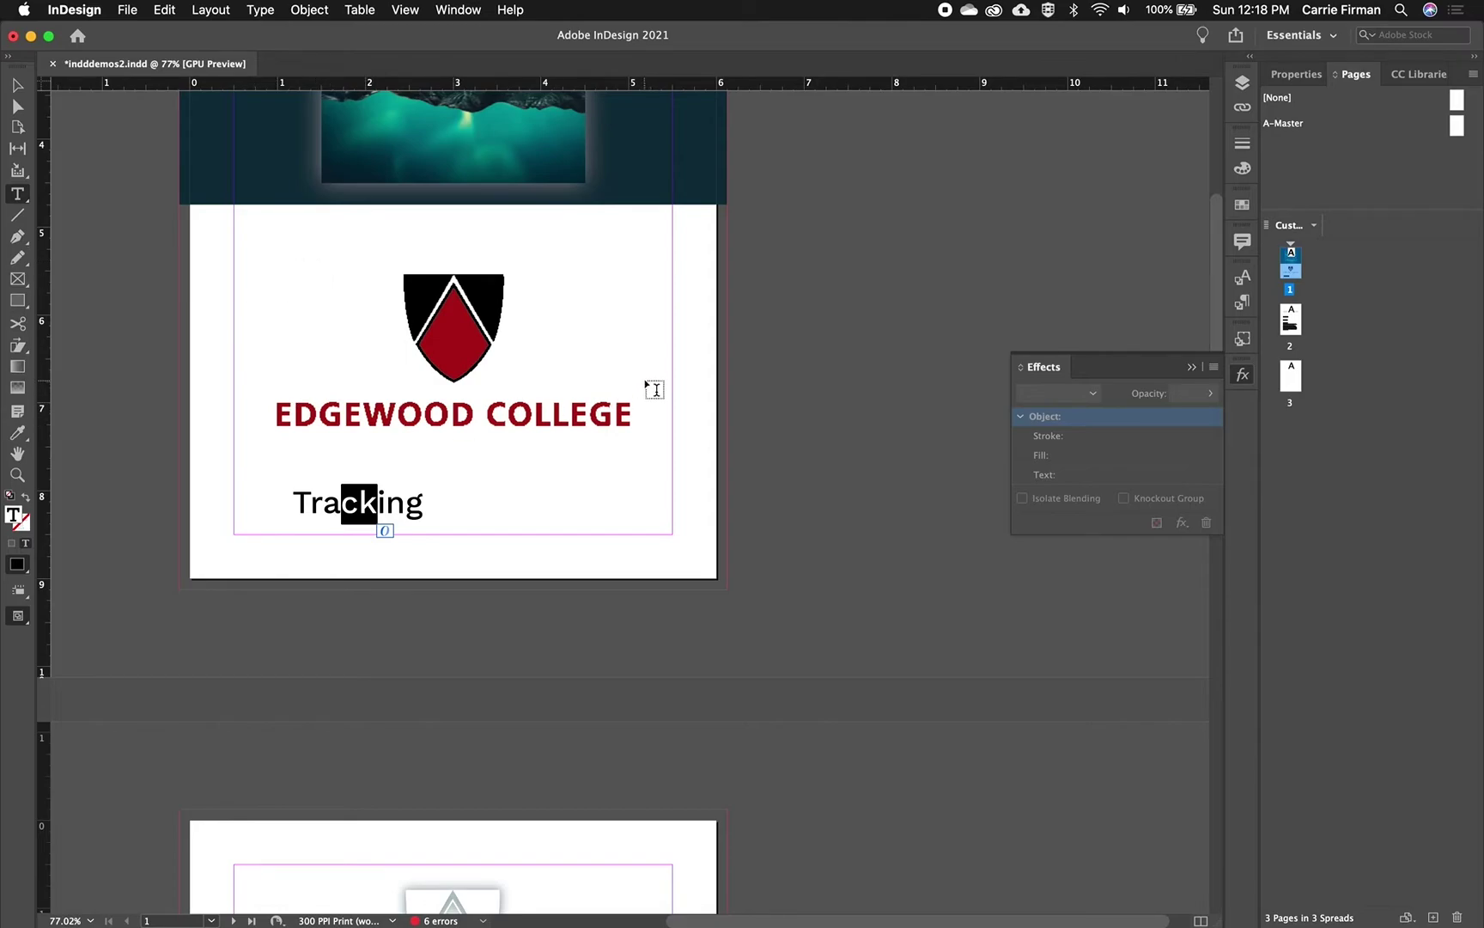
double_click(361, 507)
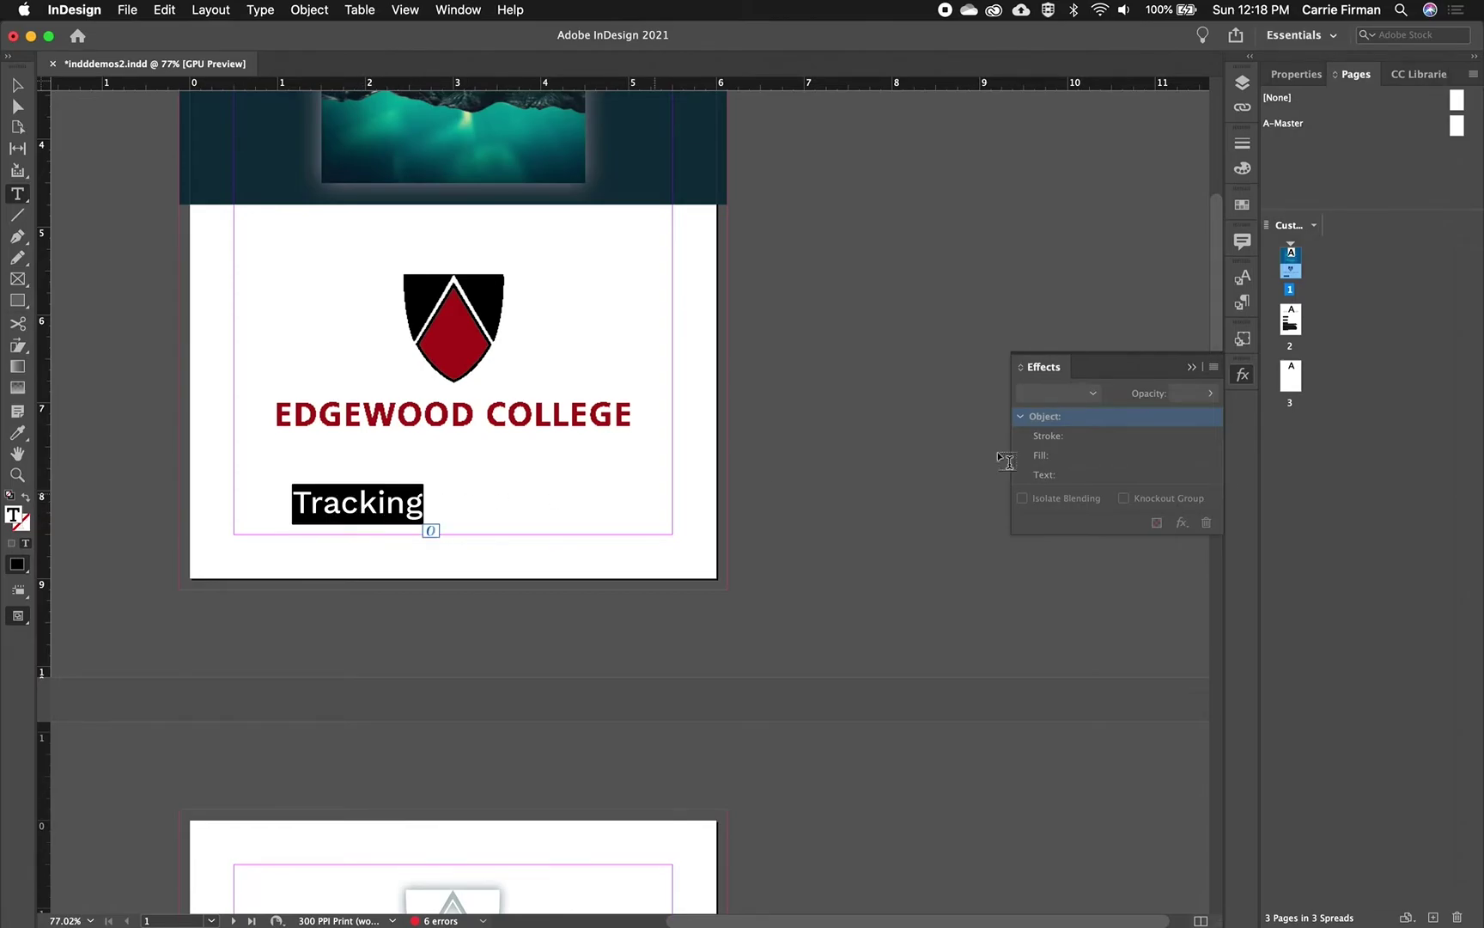
click(1242, 204)
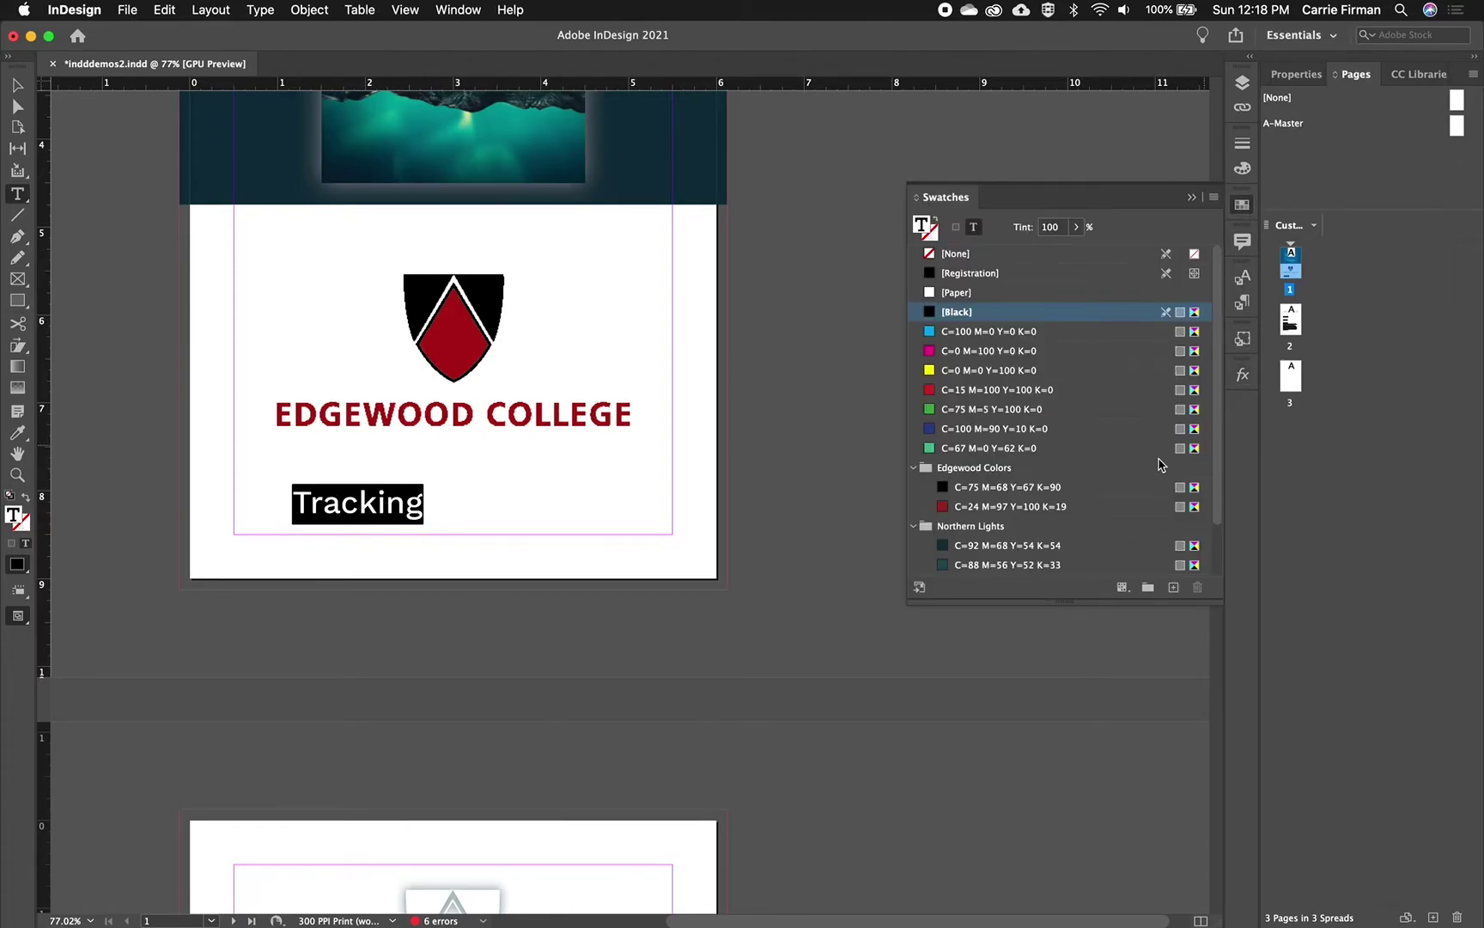
click(983, 293)
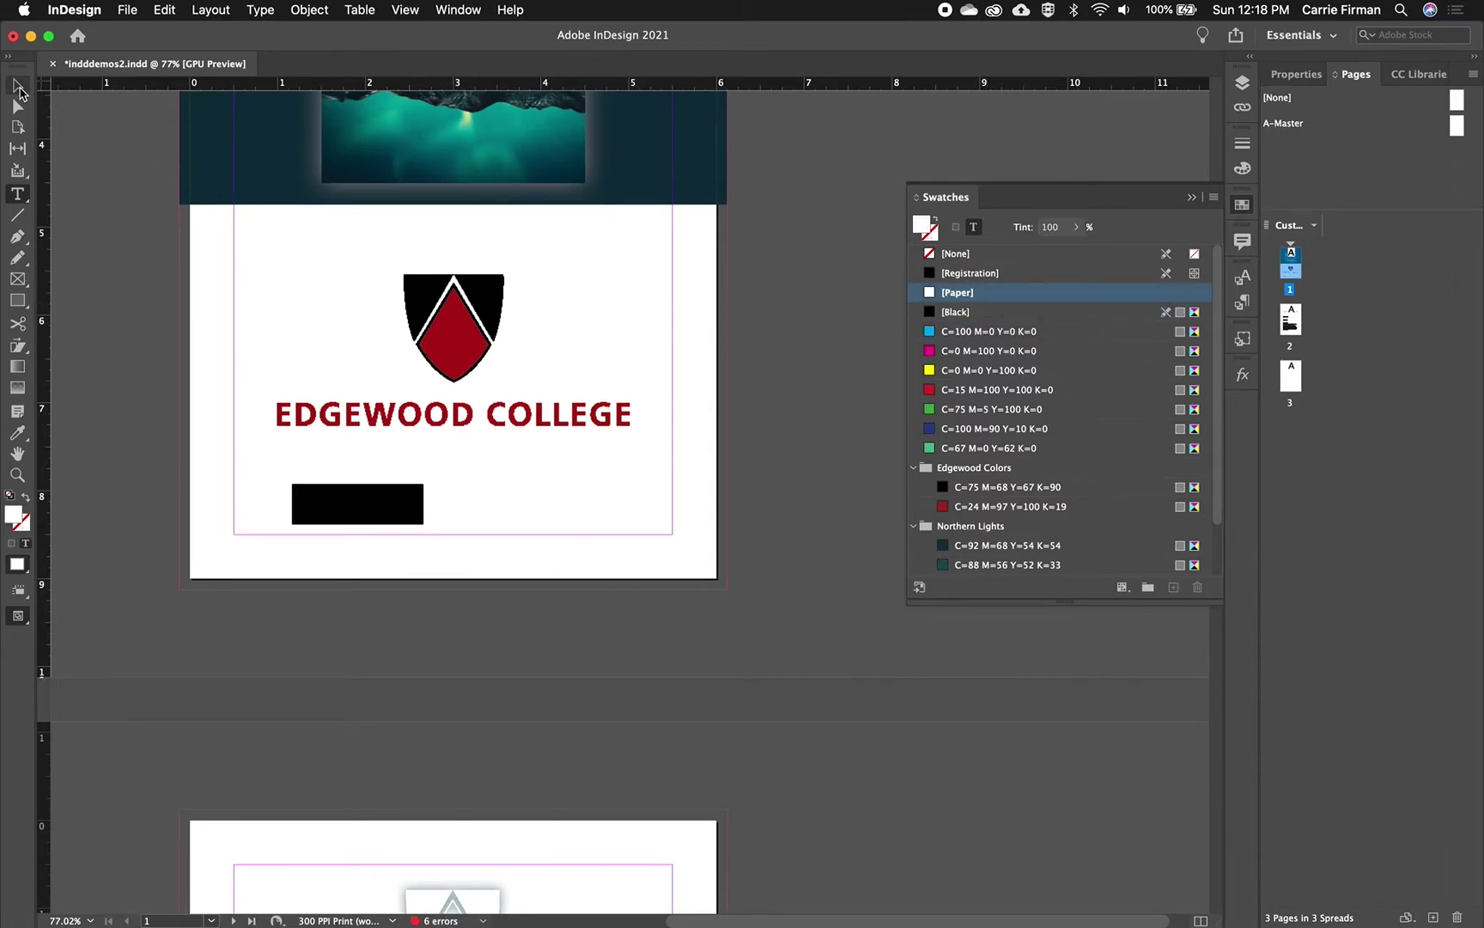
Apply a drop shadow to the Tracking text frame with X and Y offsets of 0.0625 in
click(17, 86)
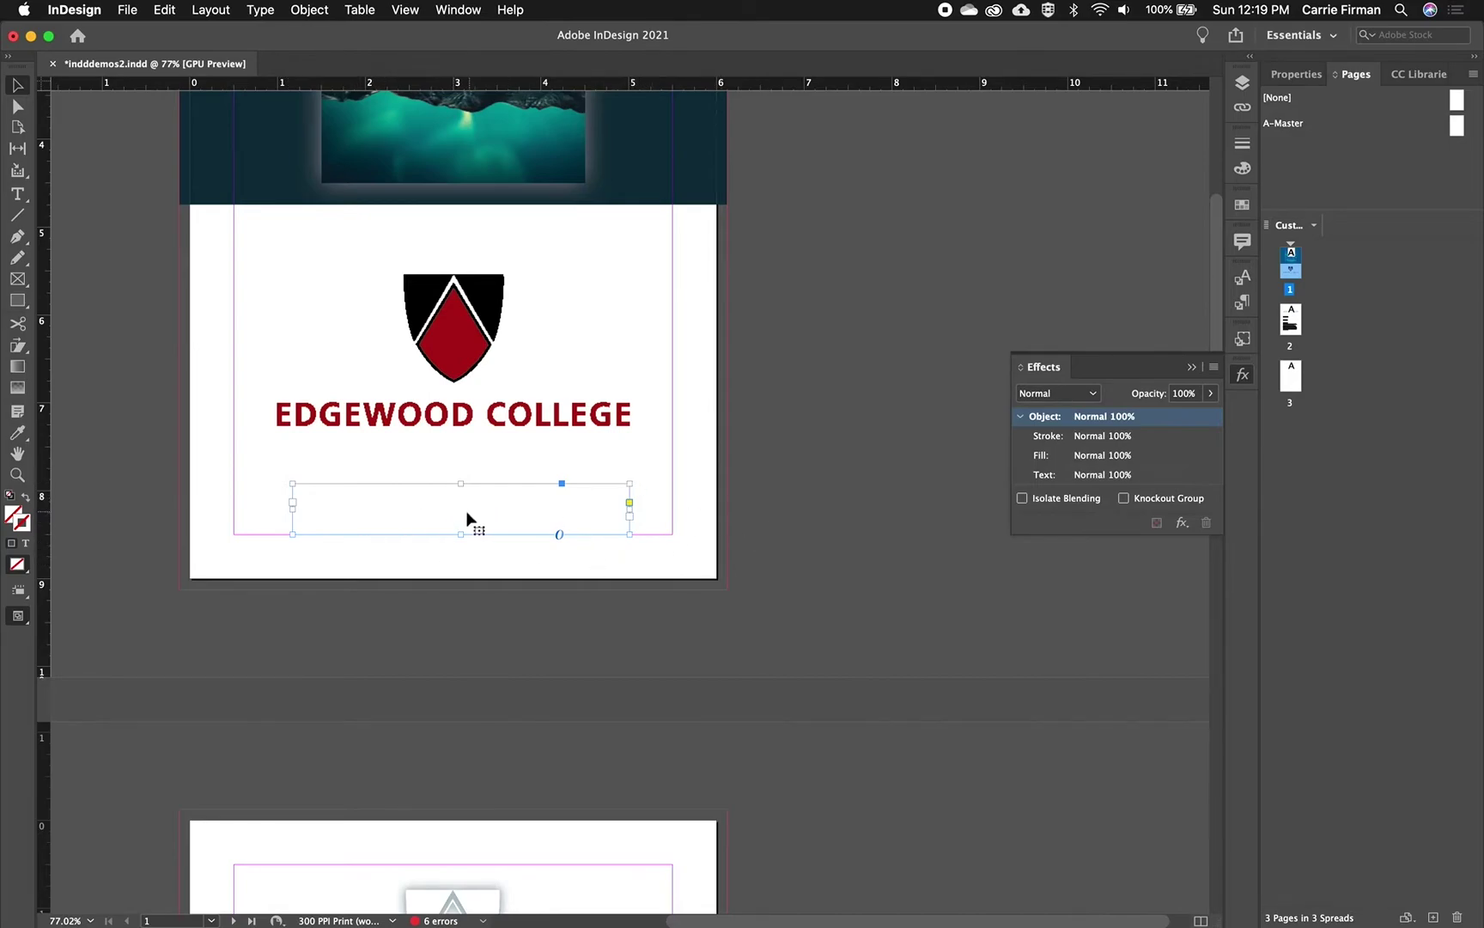
click(1183, 523)
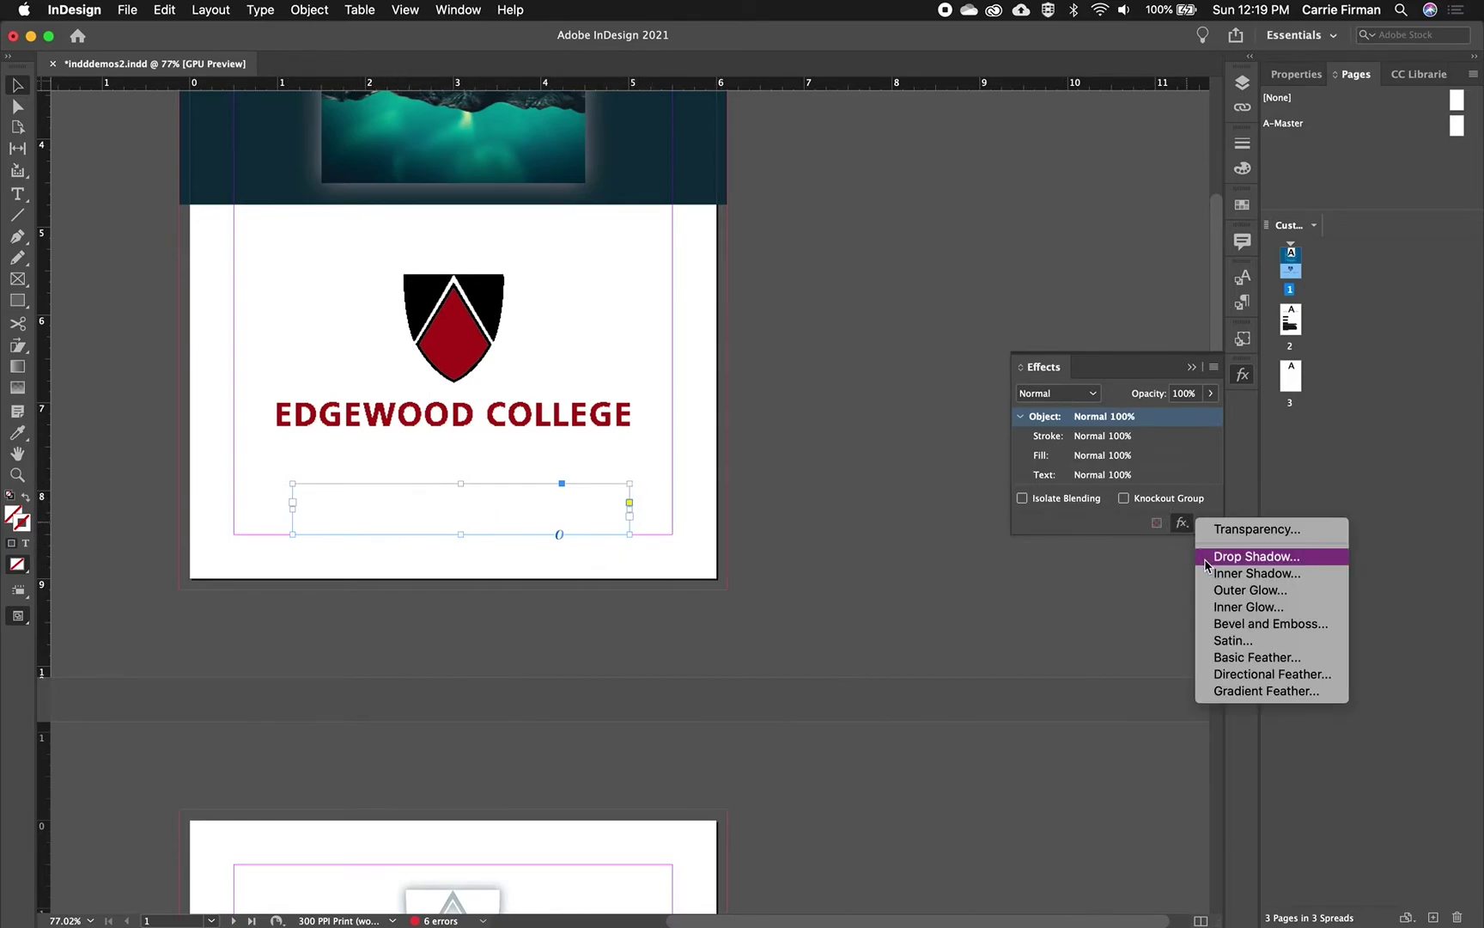
click(1211, 557)
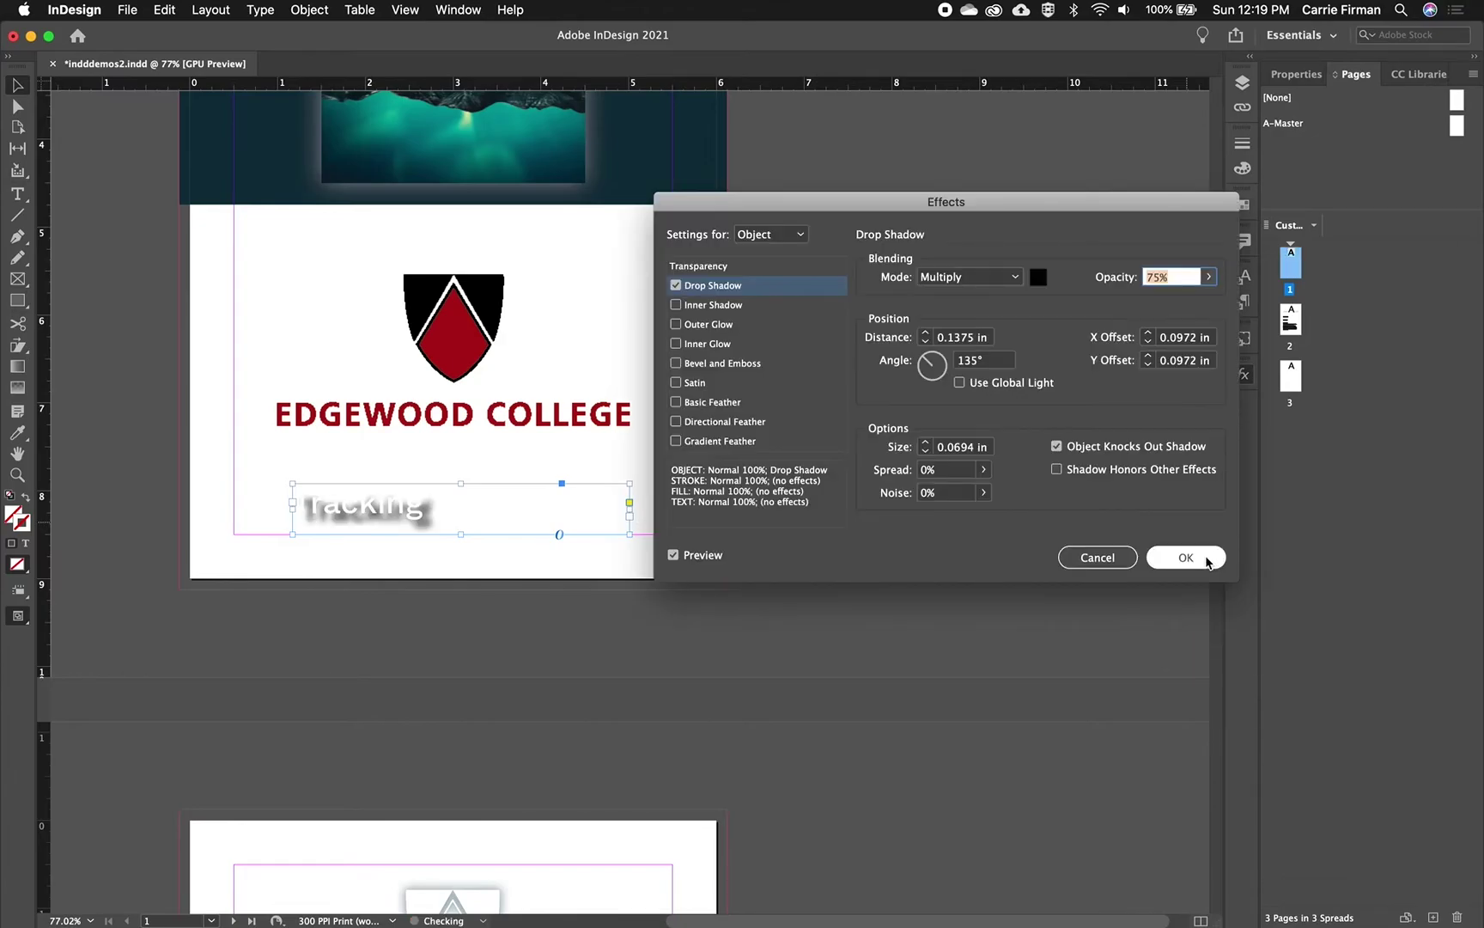
click(1148, 343)
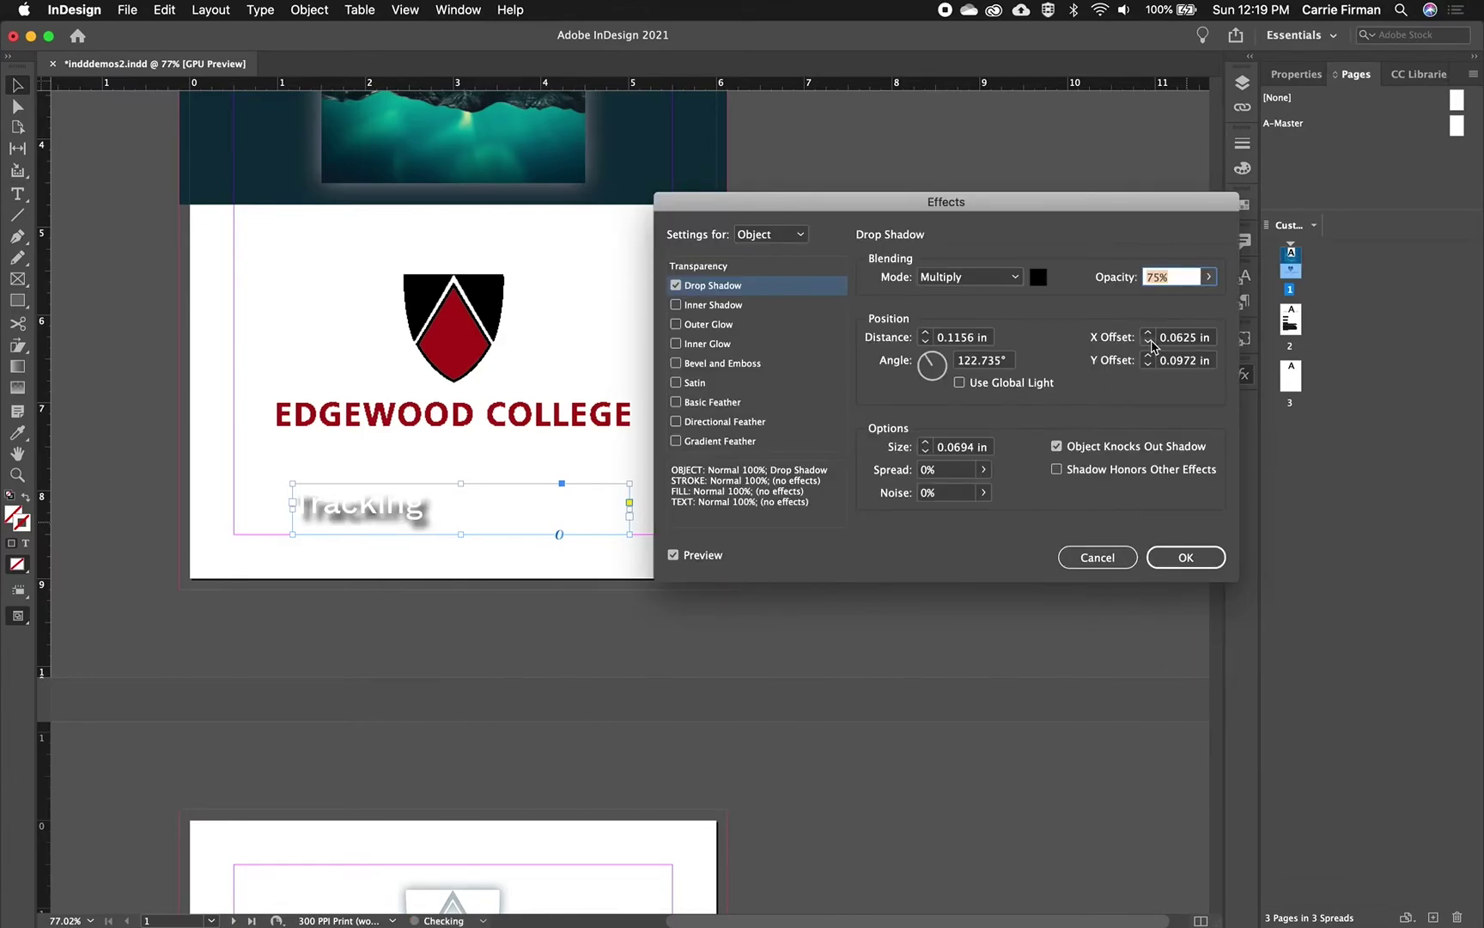
click(1149, 365)
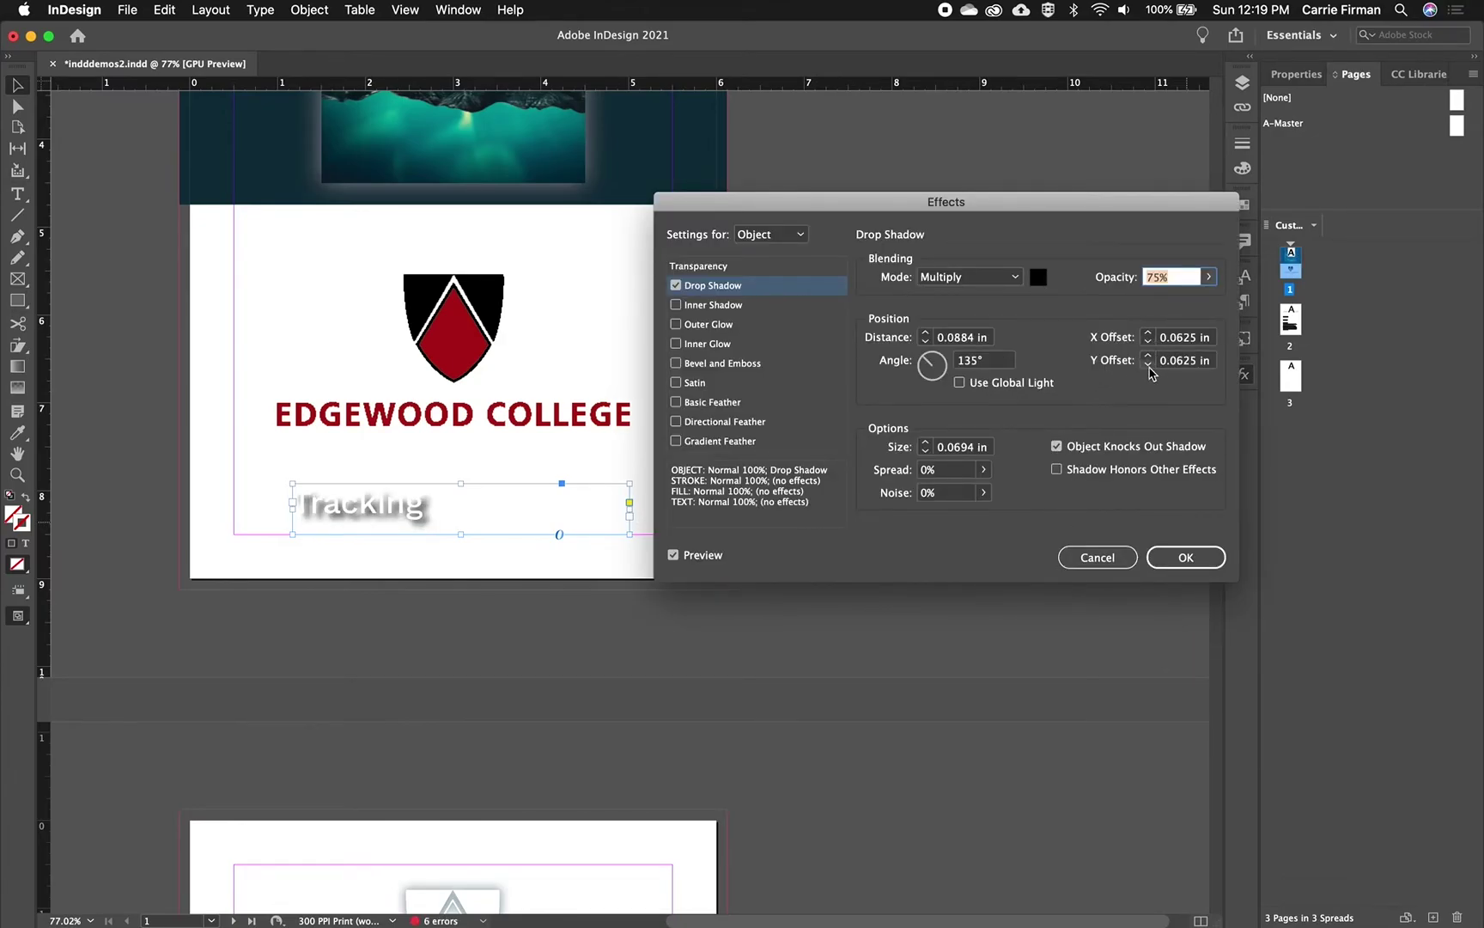
click(1203, 558)
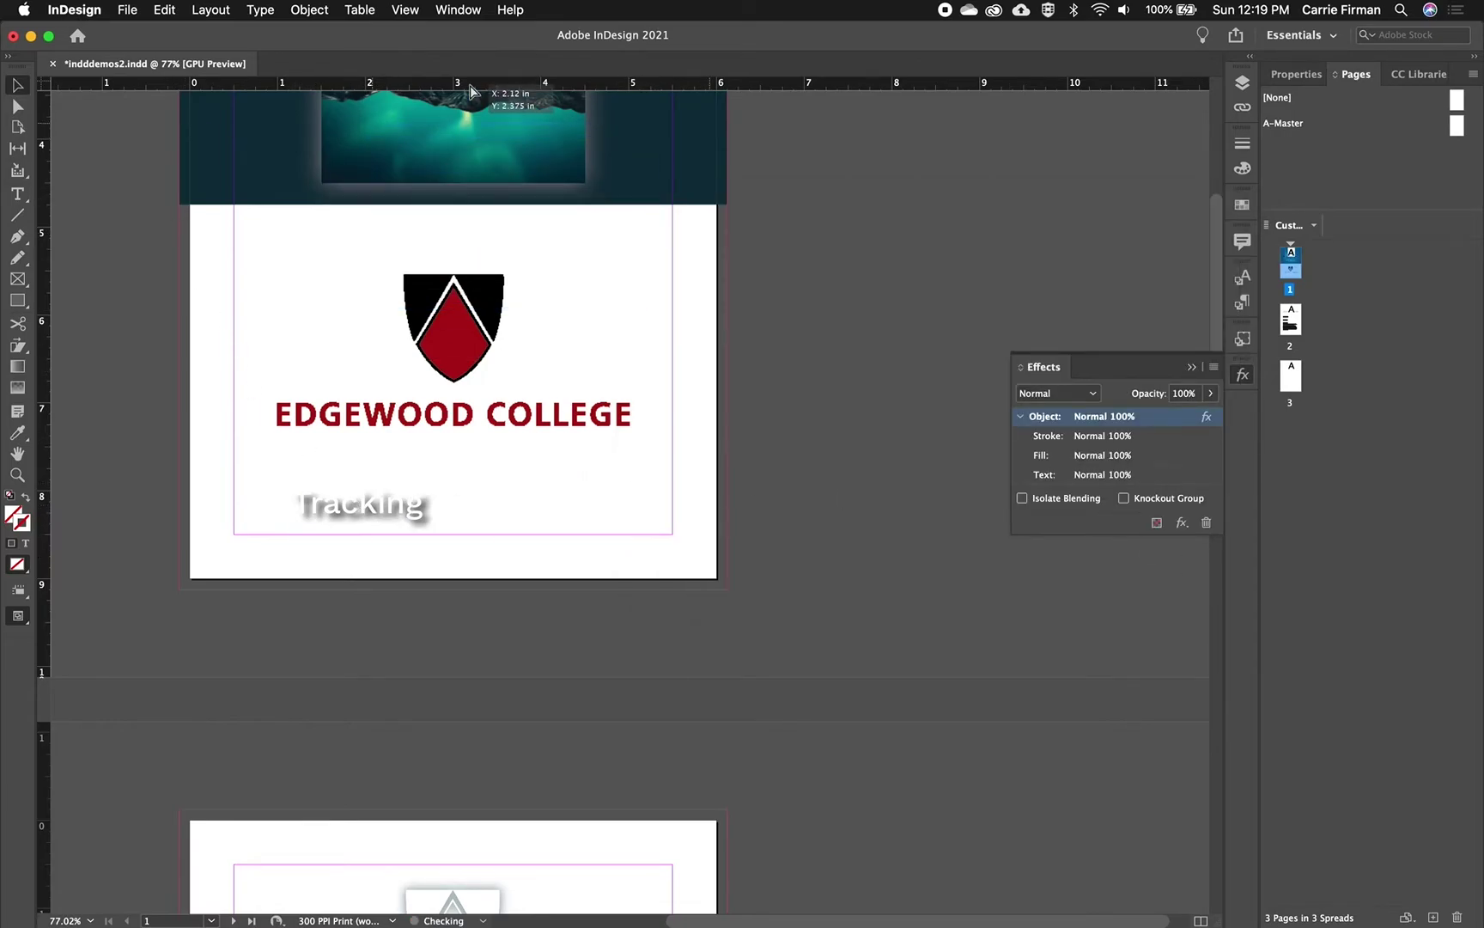
Move the Tracking text frame up over the sky of the northern lights photo and deselect it
scroll(468, 94, up, 5)
drag(463, 82, 455, 188)
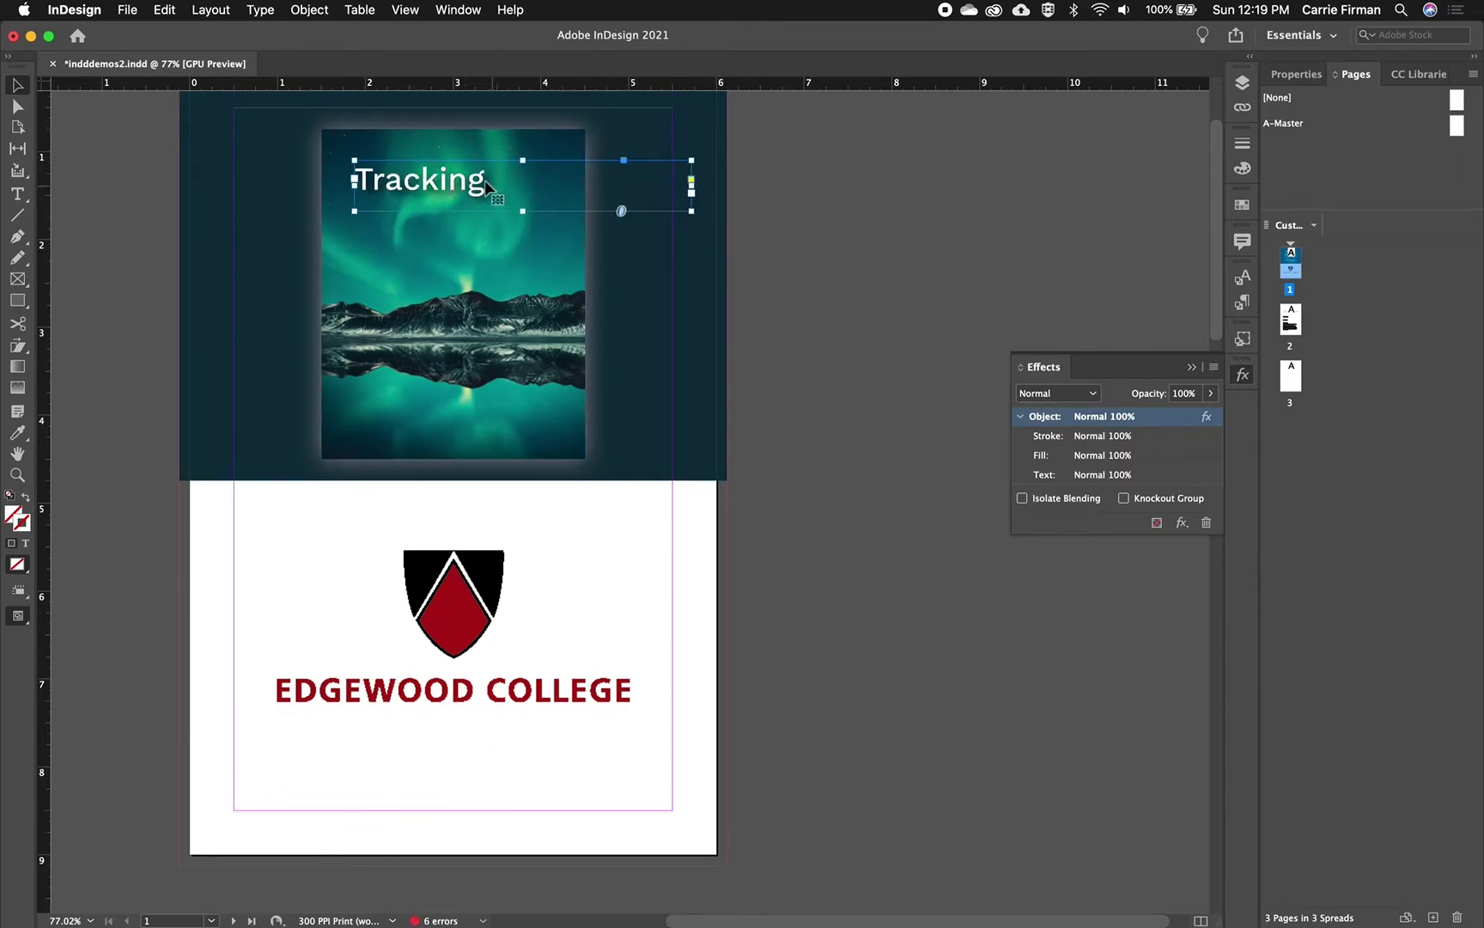
click(870, 216)
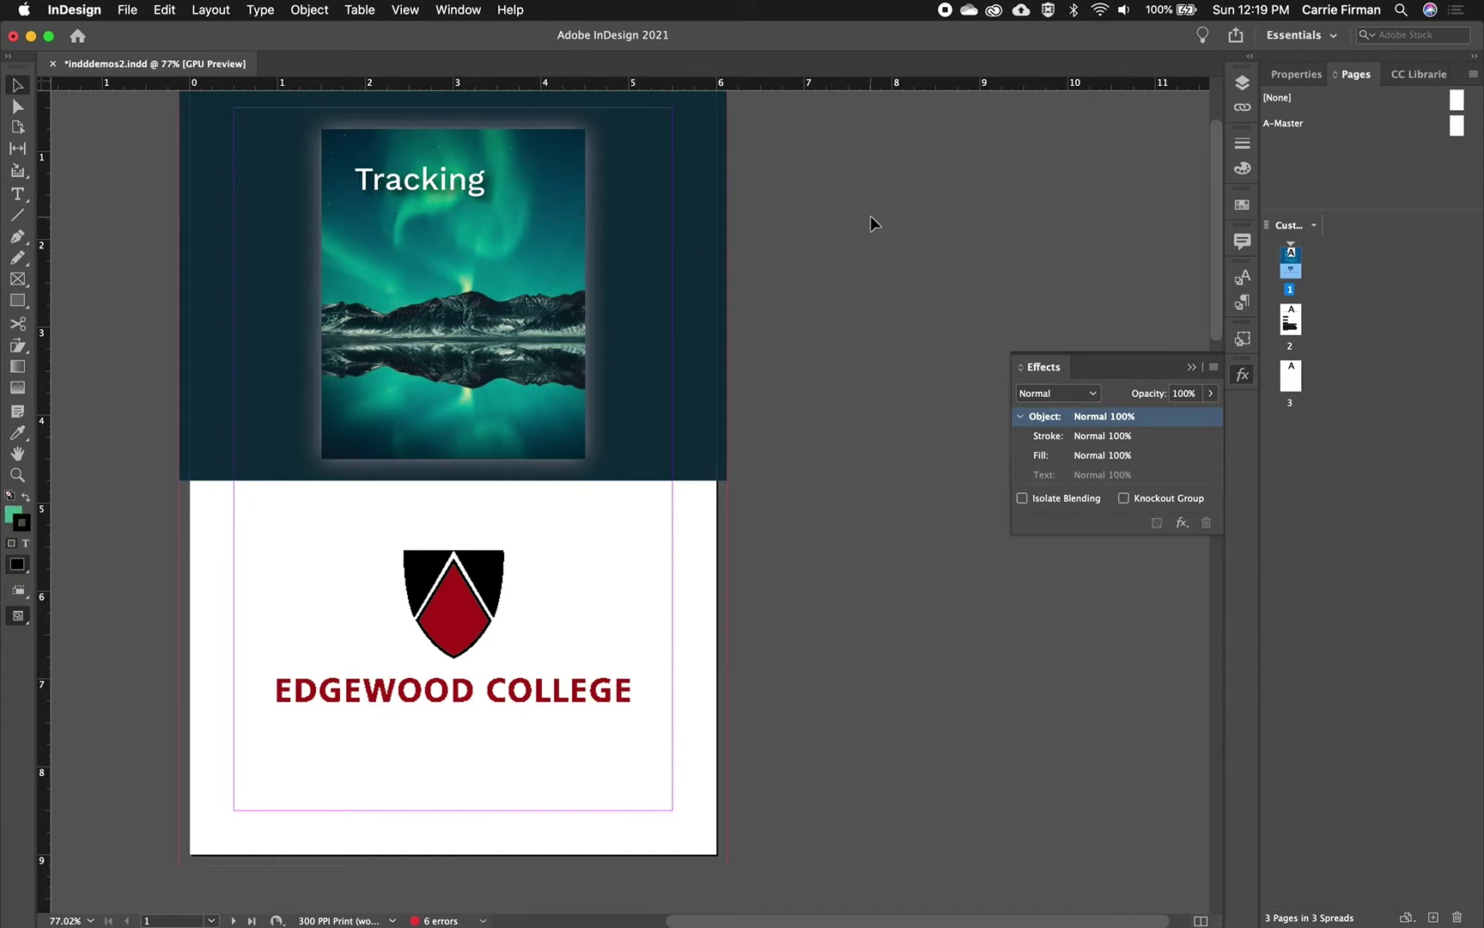
scroll(870, 216, up, 1)
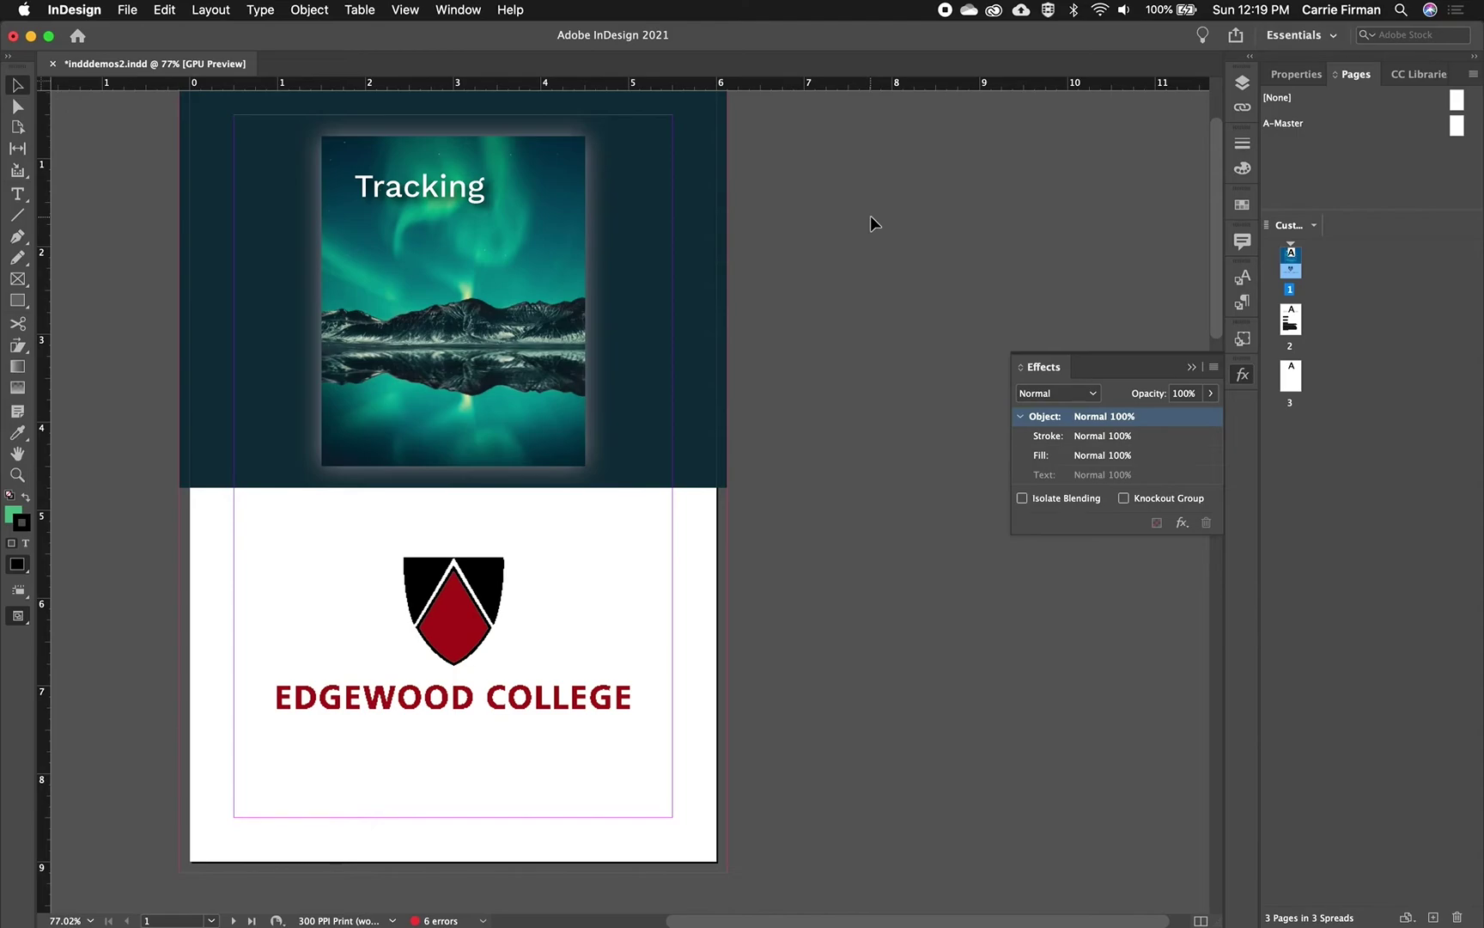
Open the Corner Options for the northern lights photo frame and turn on the preview
click(581, 157)
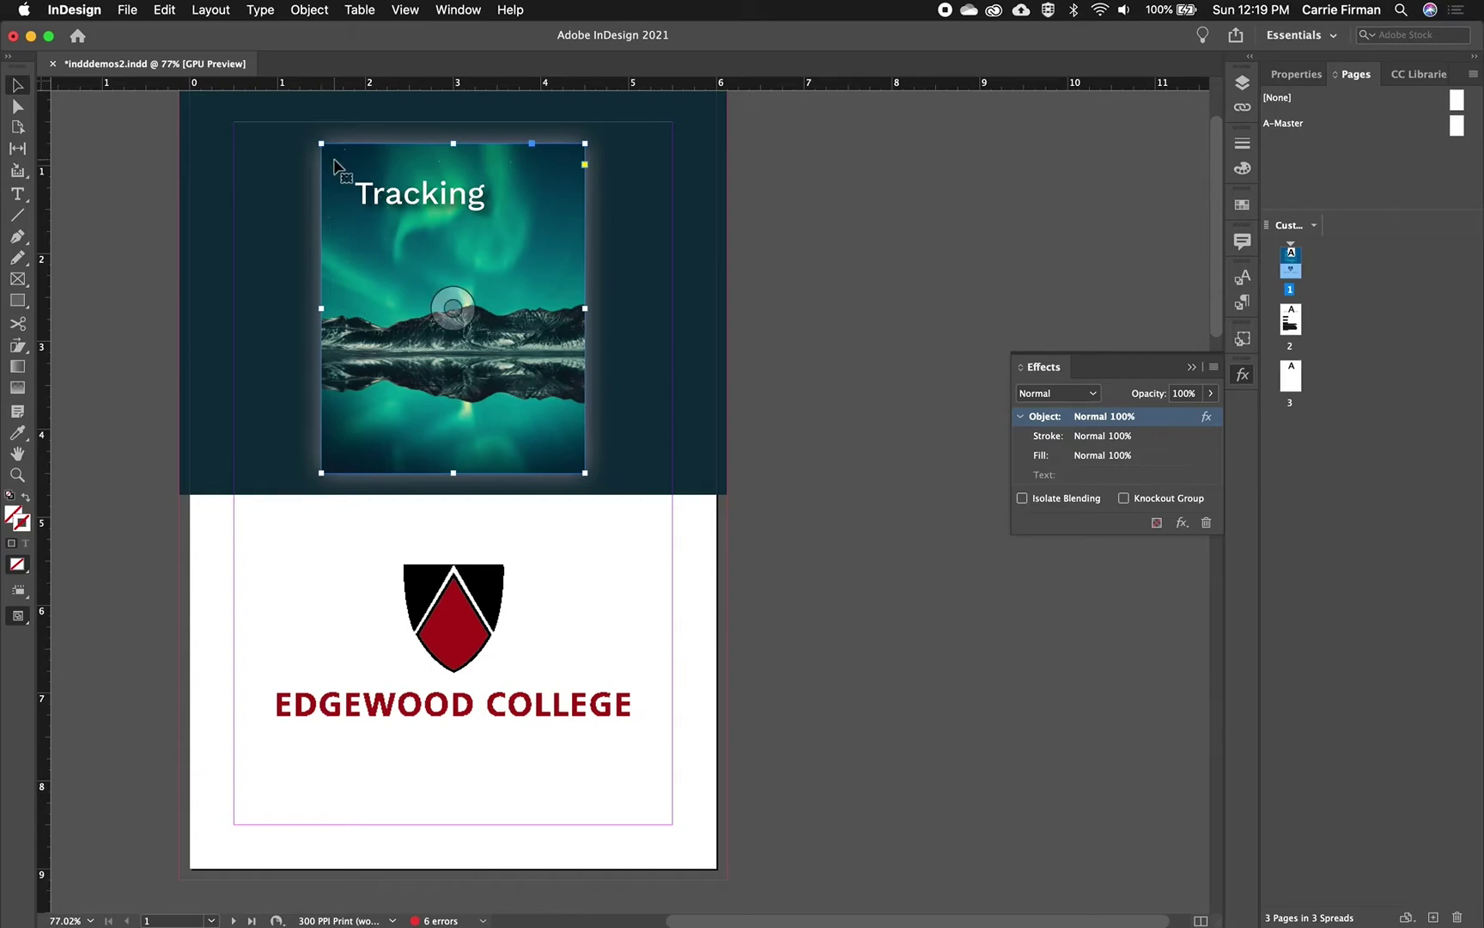
click(20, 301)
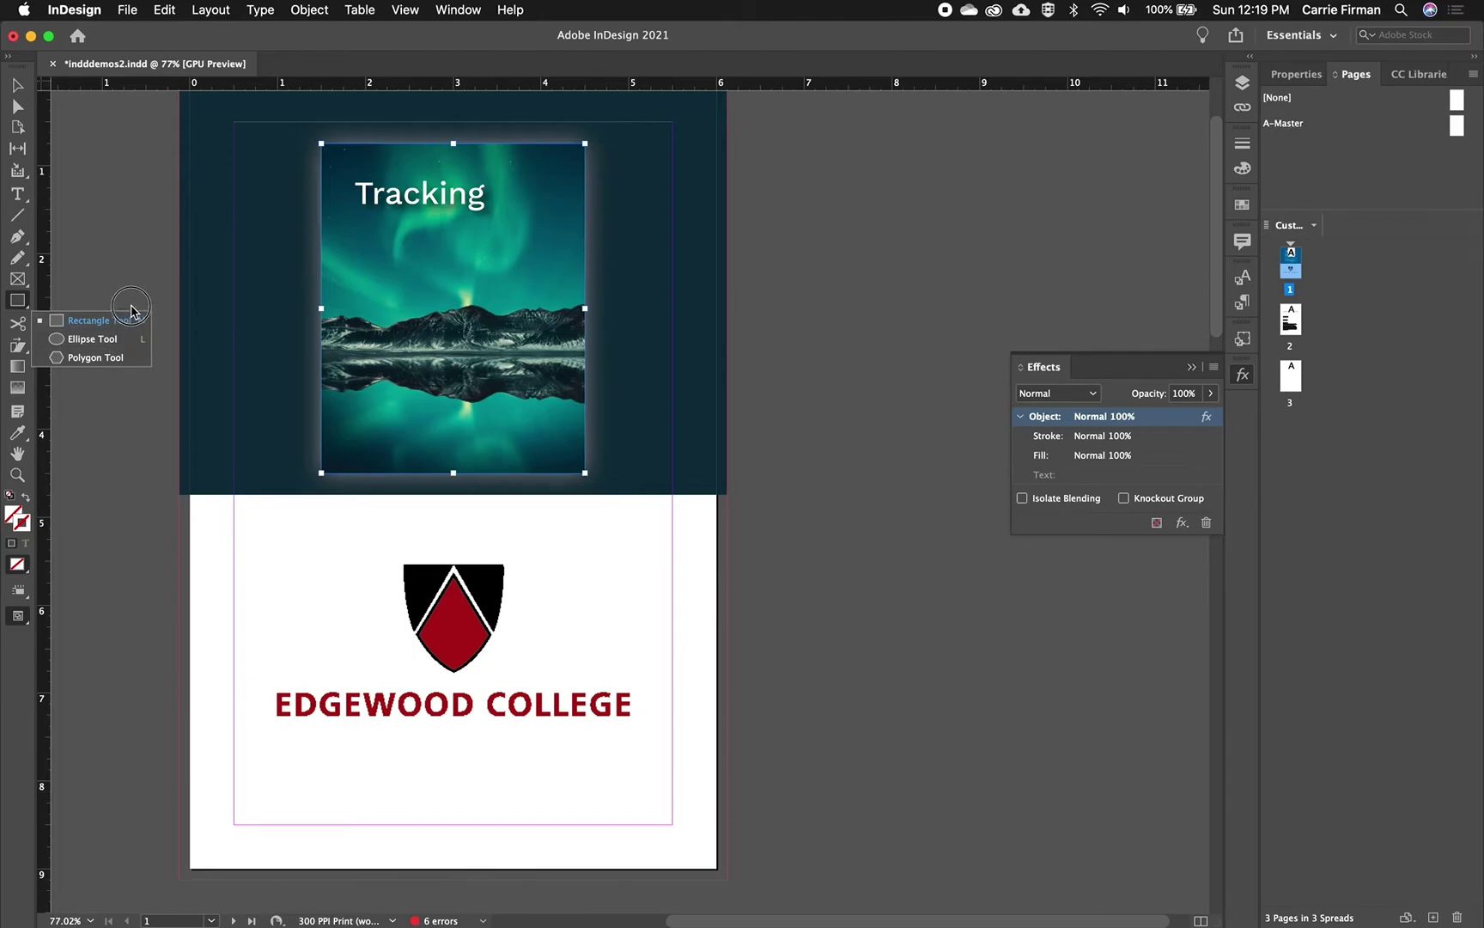
click(17, 301)
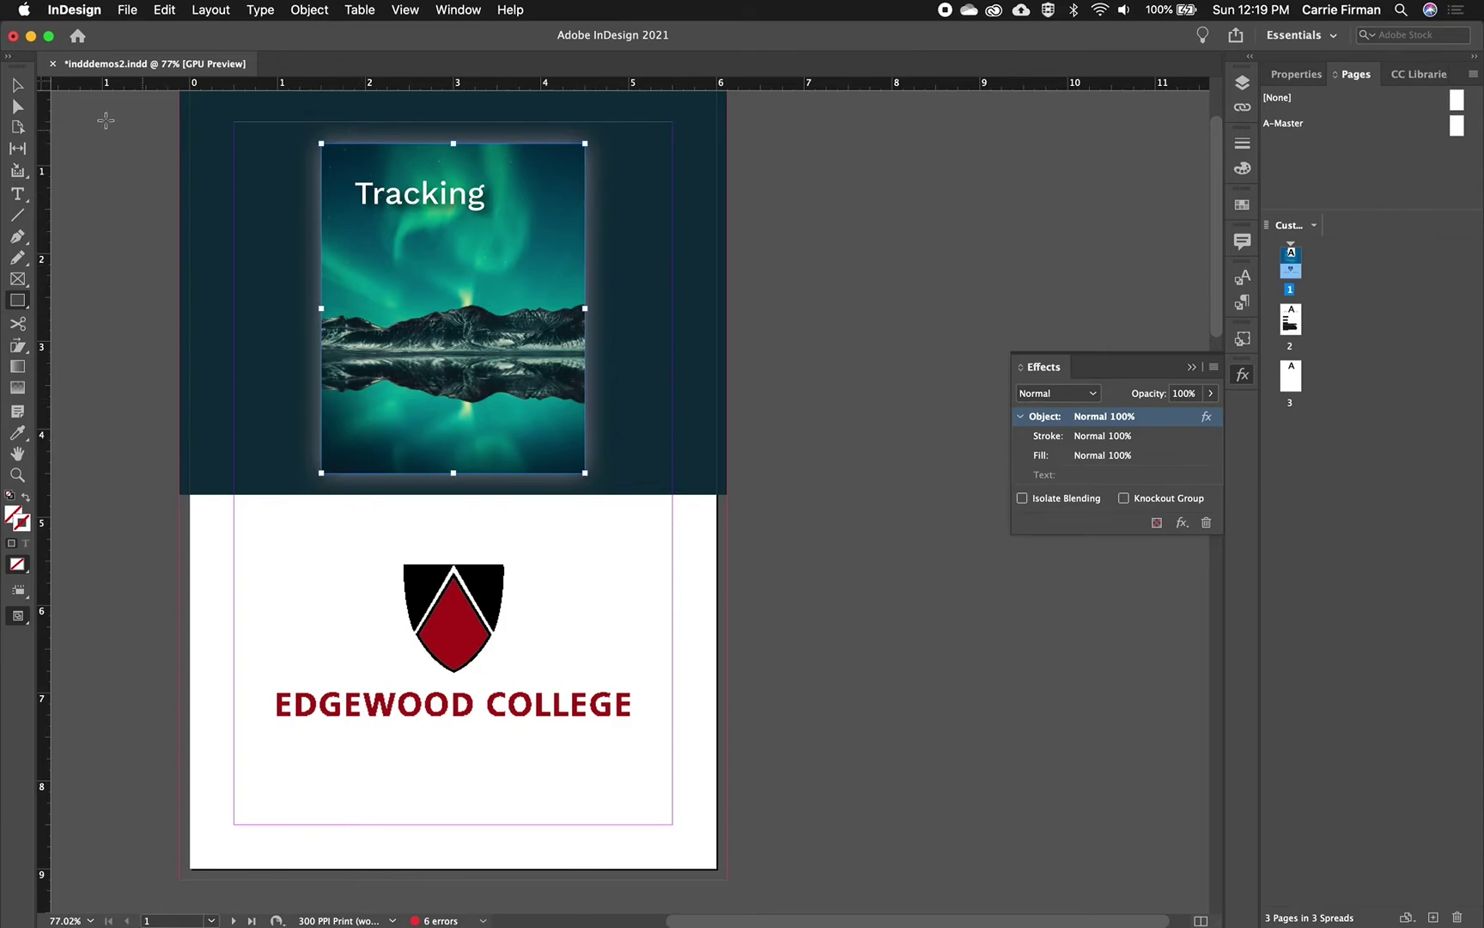
click(16, 86)
click(311, 10)
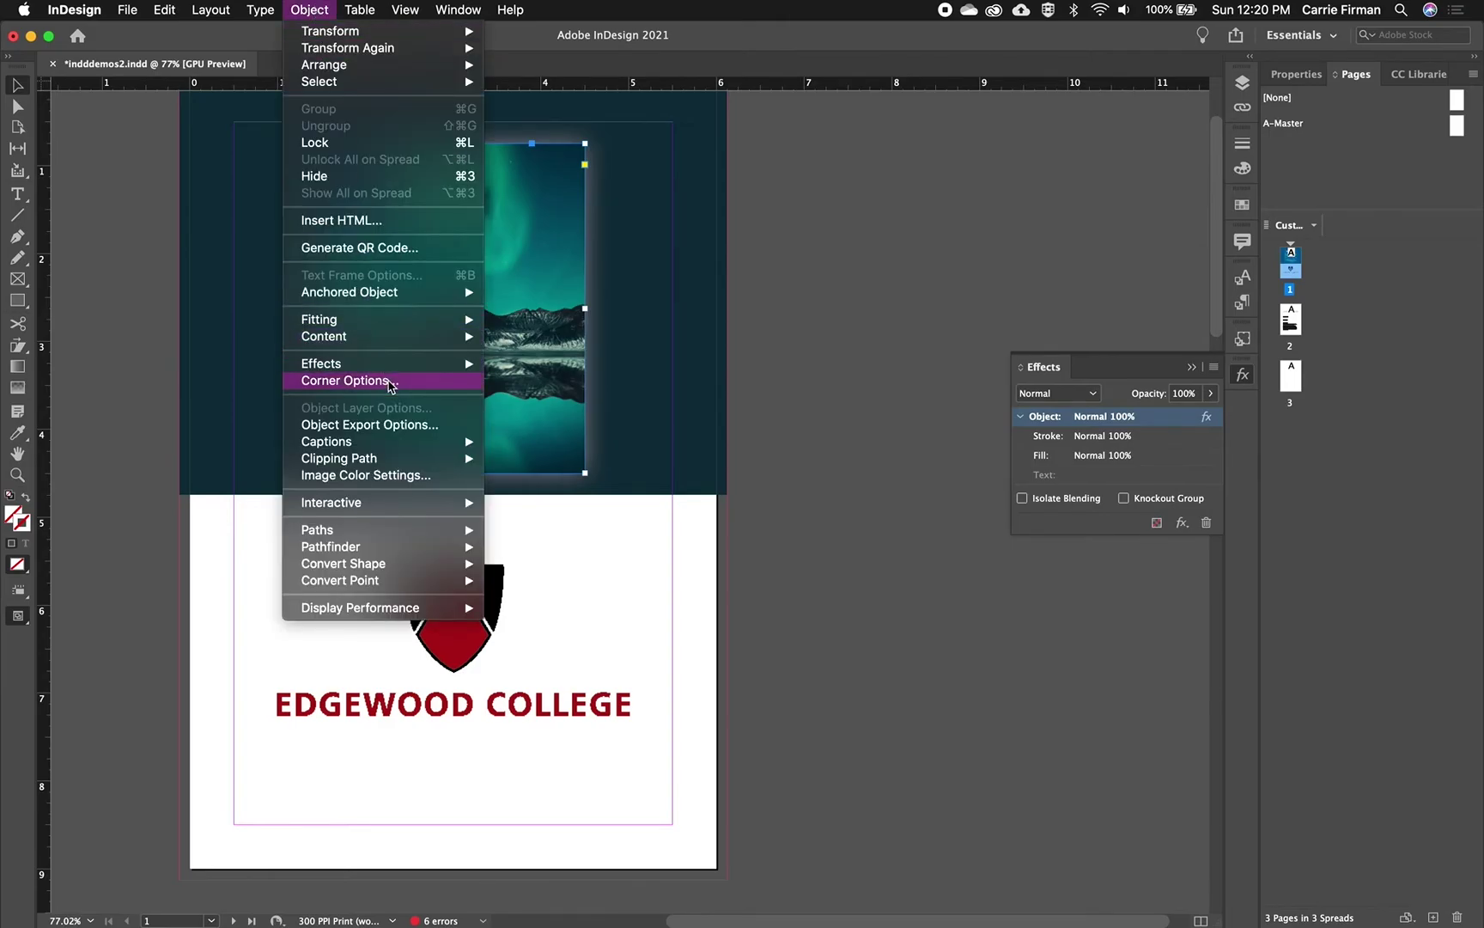
mouse_move(388, 370)
click(342, 382)
drag(672, 385, 784, 188)
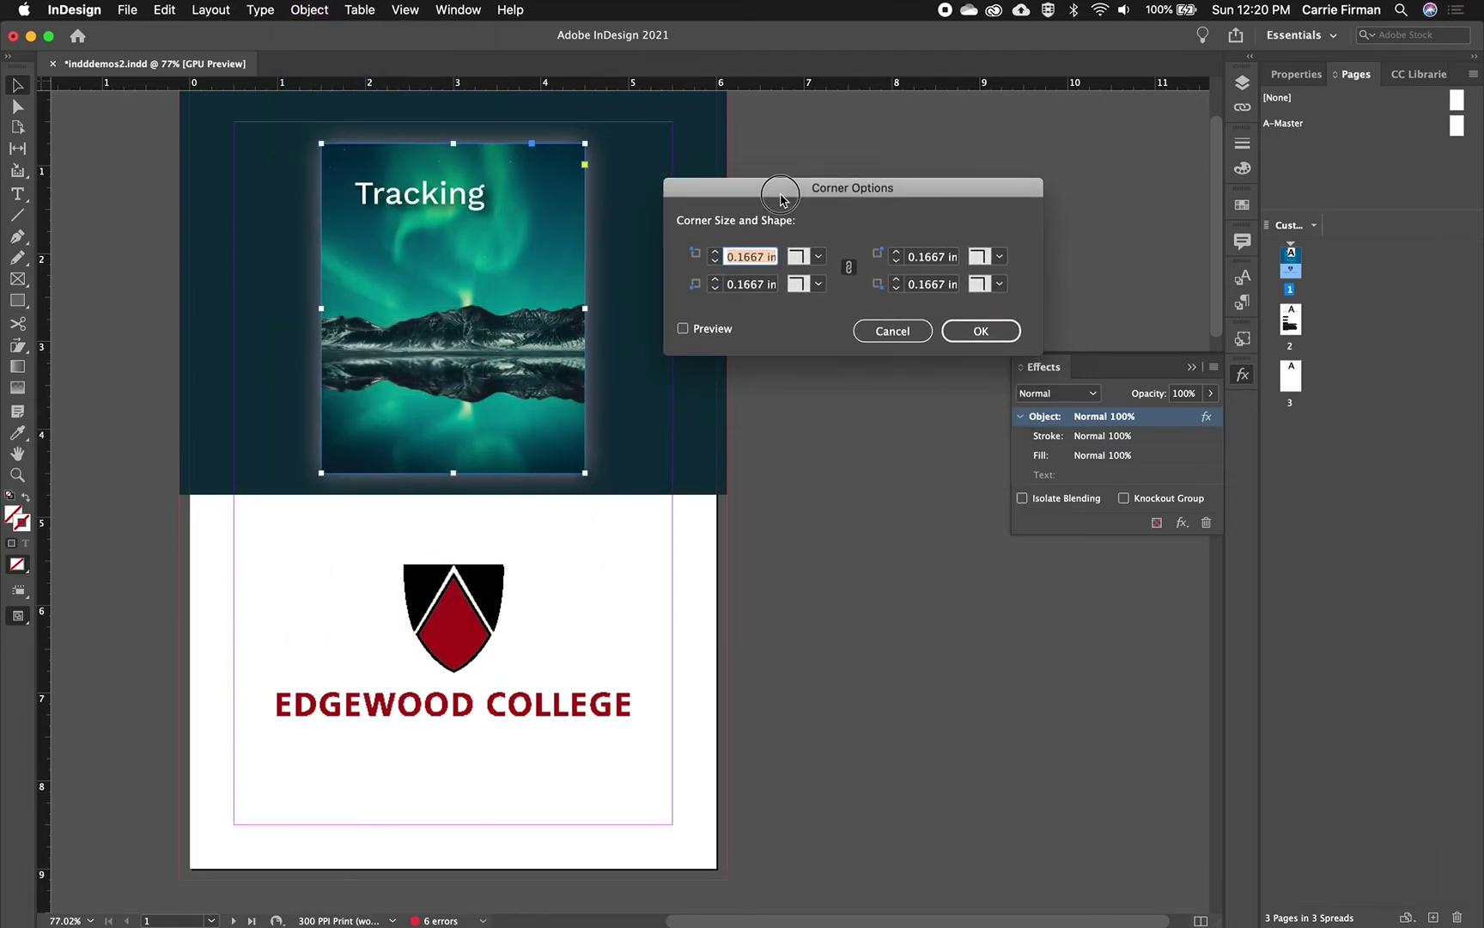
click(683, 329)
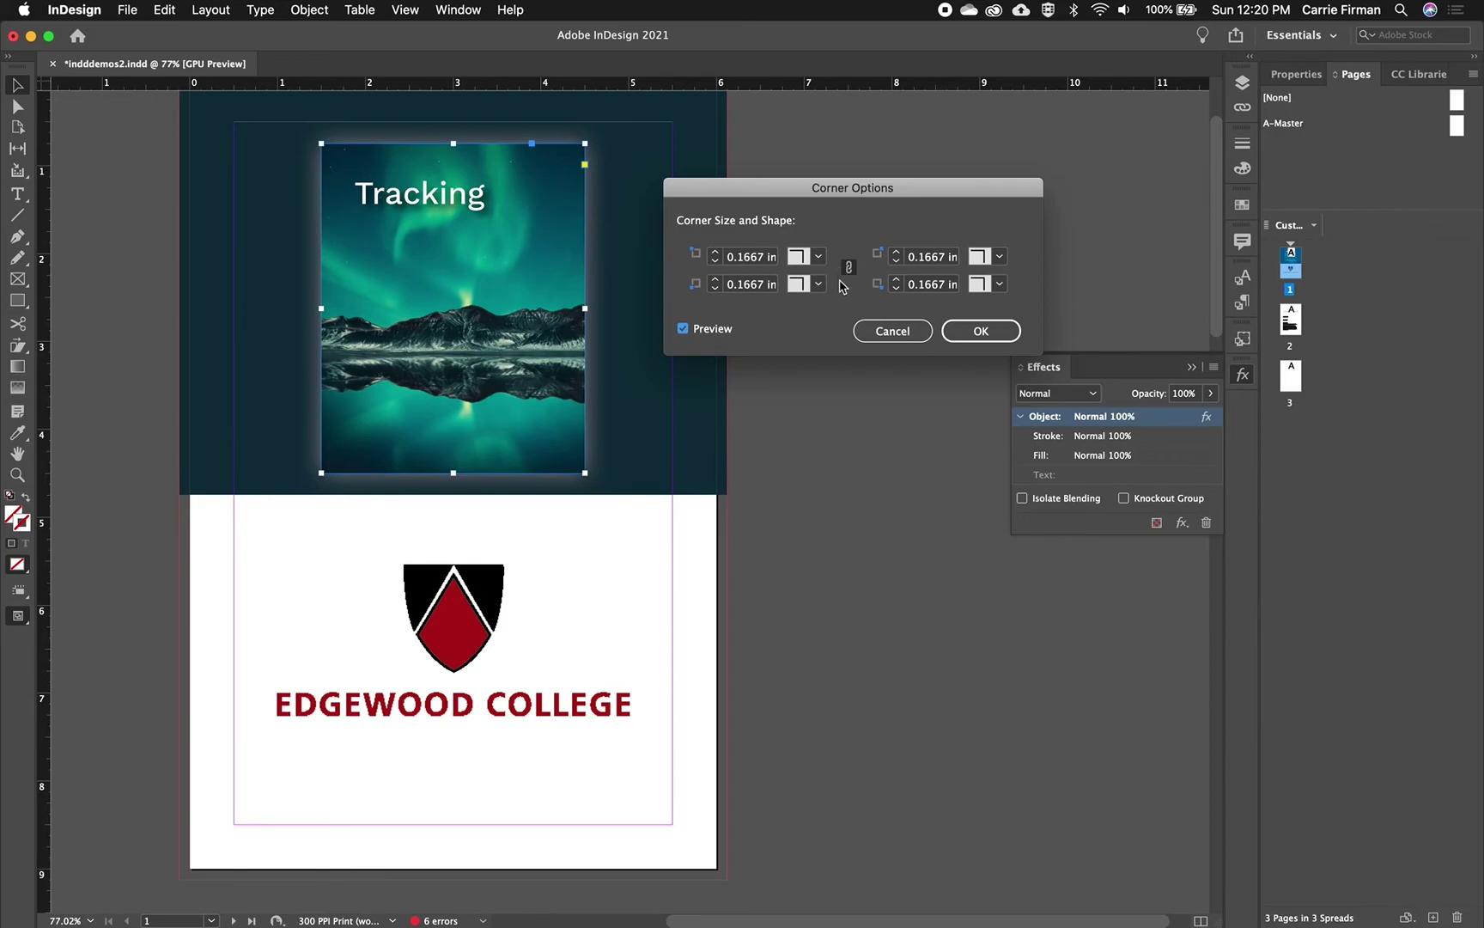
Give all four corners of the photo frame the Rounded shape with a size of 0.1875 in
click(819, 256)
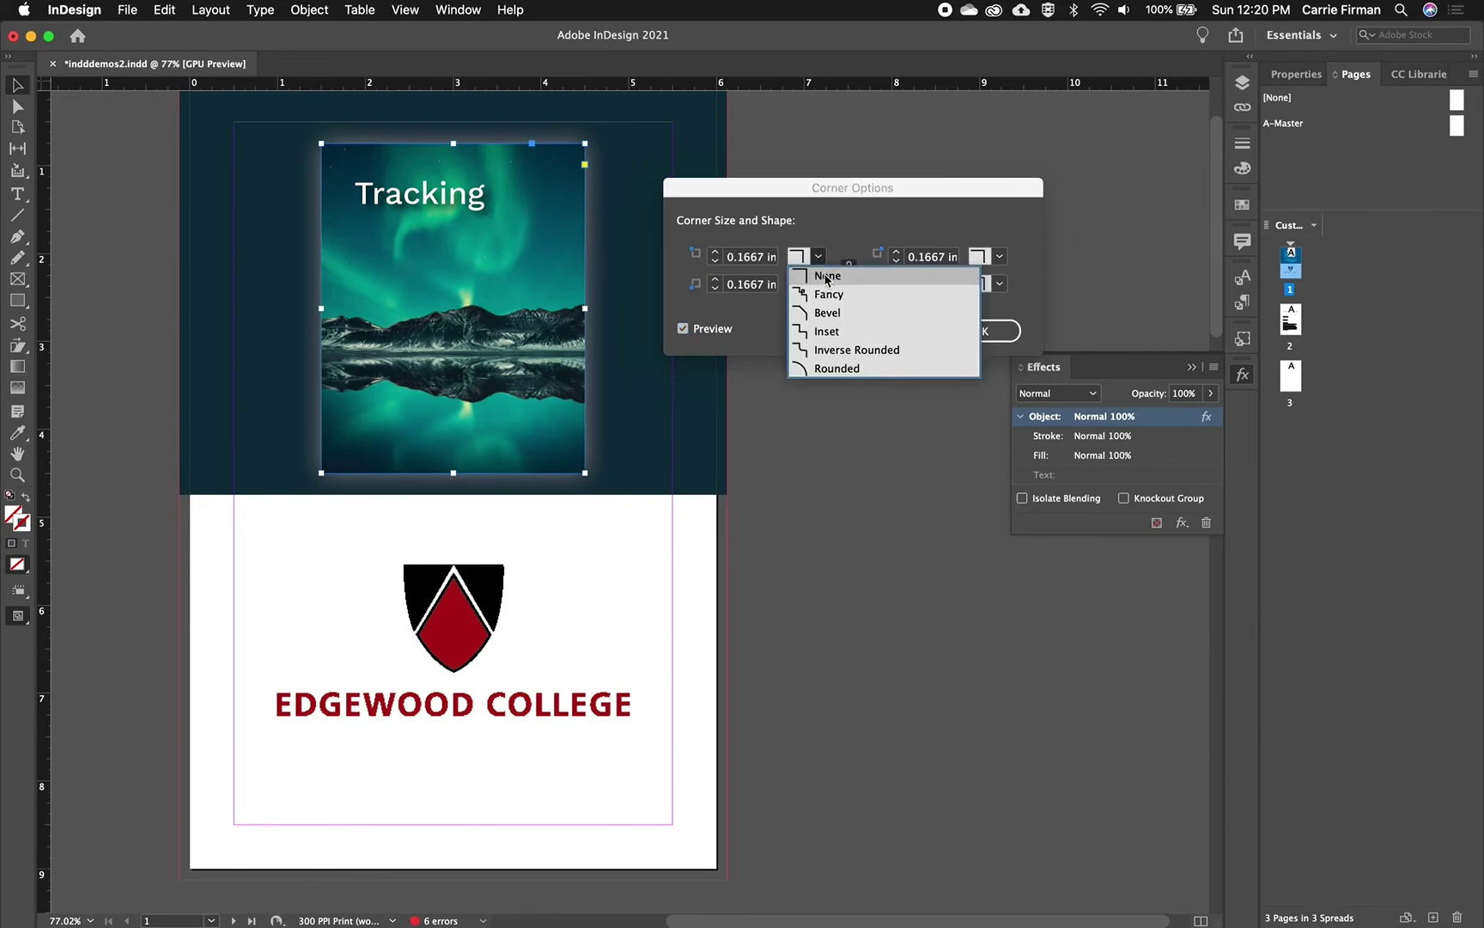
click(840, 370)
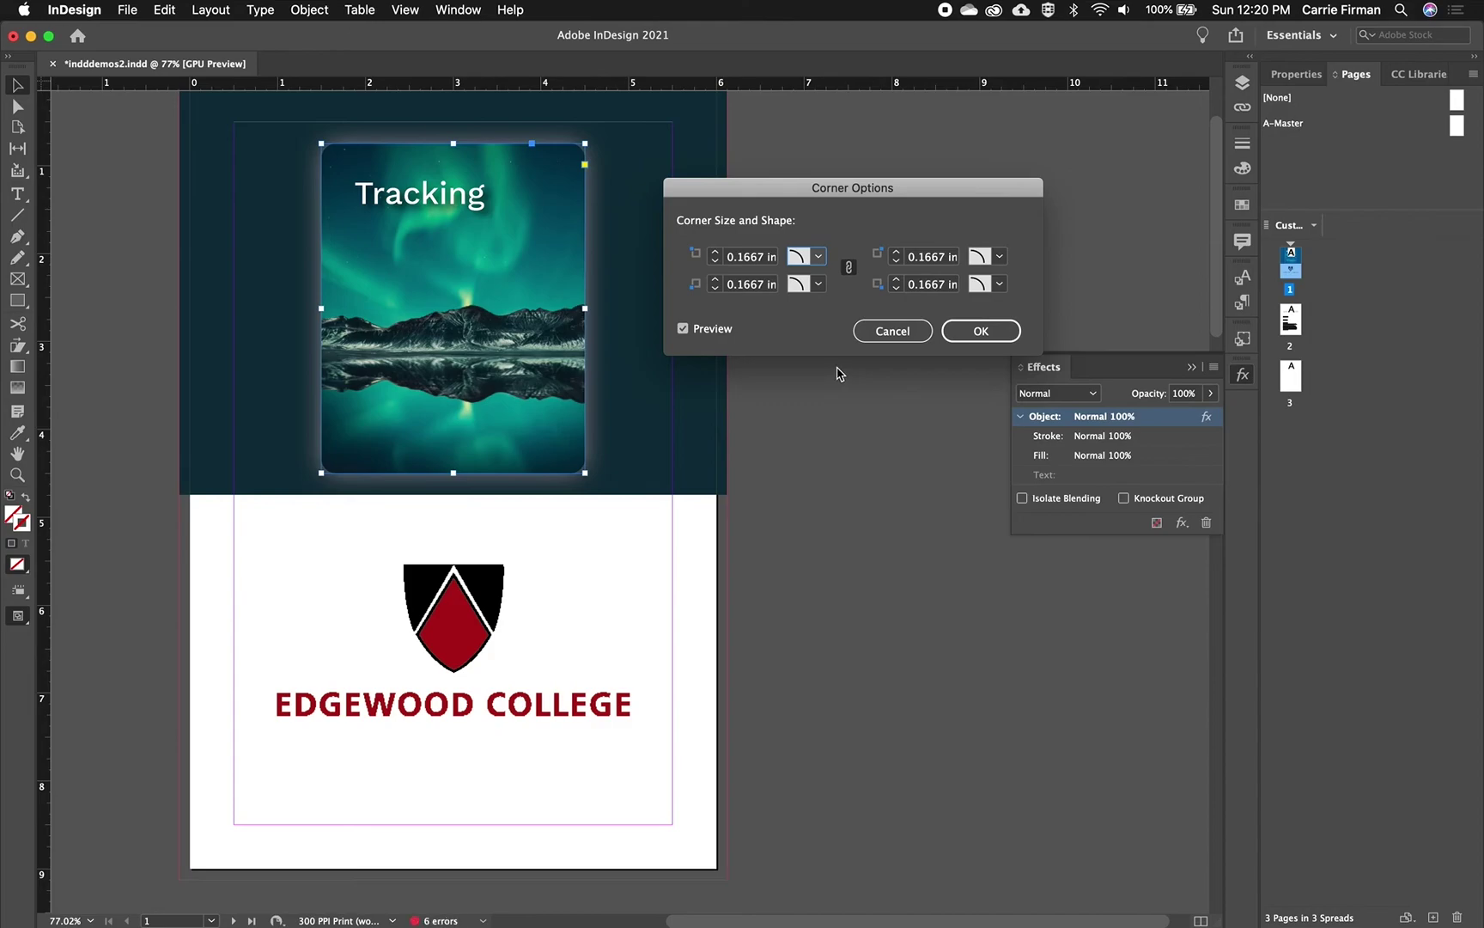
click(715, 252)
click(716, 252)
click(716, 252)
click(716, 261)
click(715, 261)
Unlink the corner settings, set the photo's bottom-left and top-right corners to None, apply the options and deselect the photo
click(850, 269)
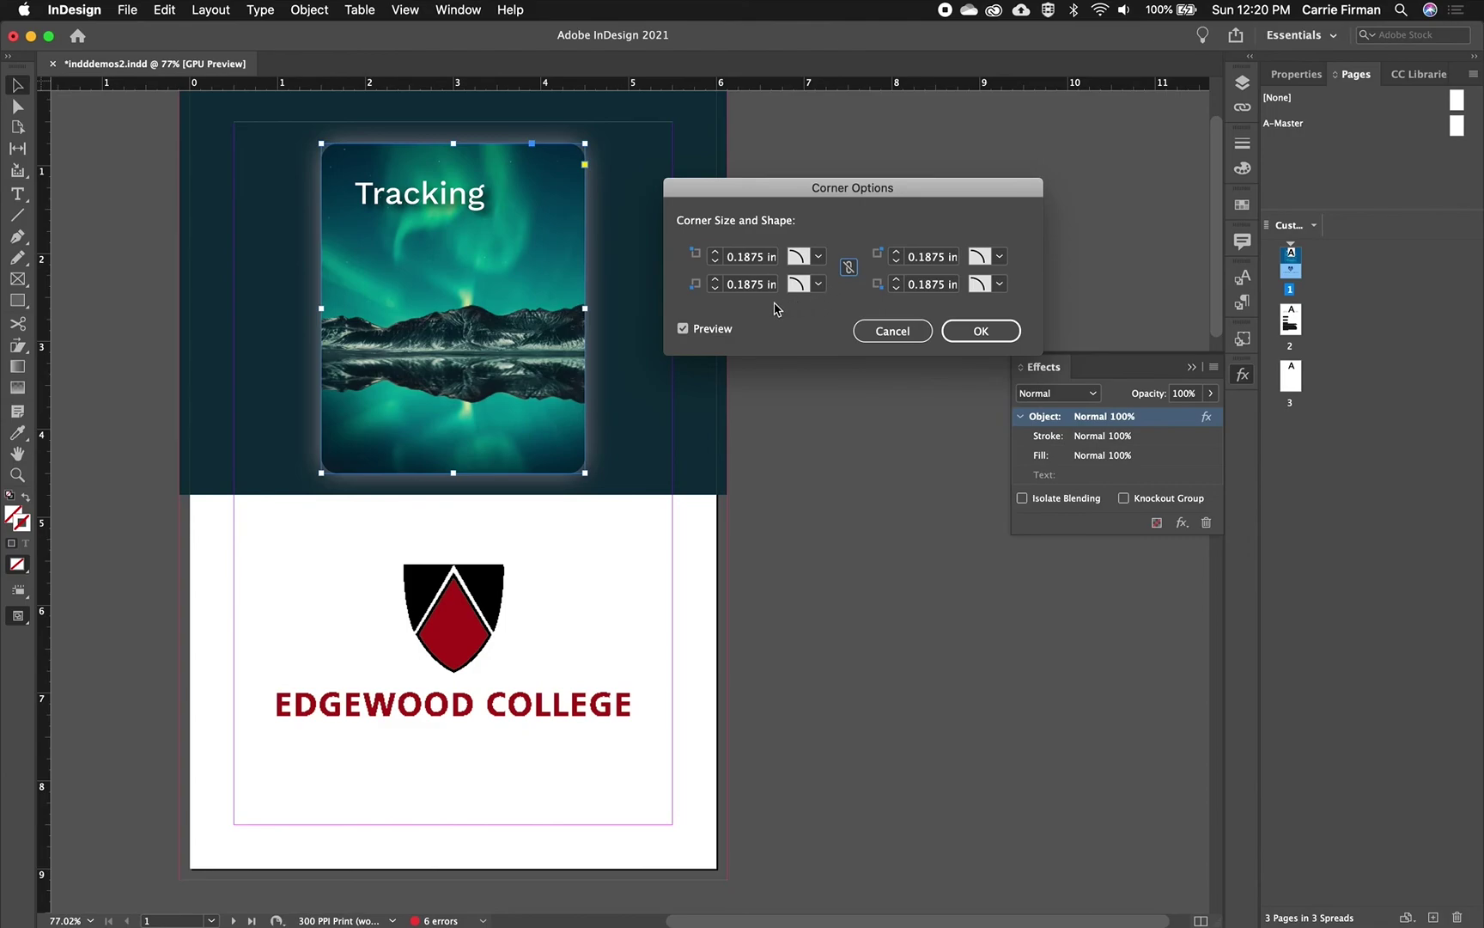
click(819, 285)
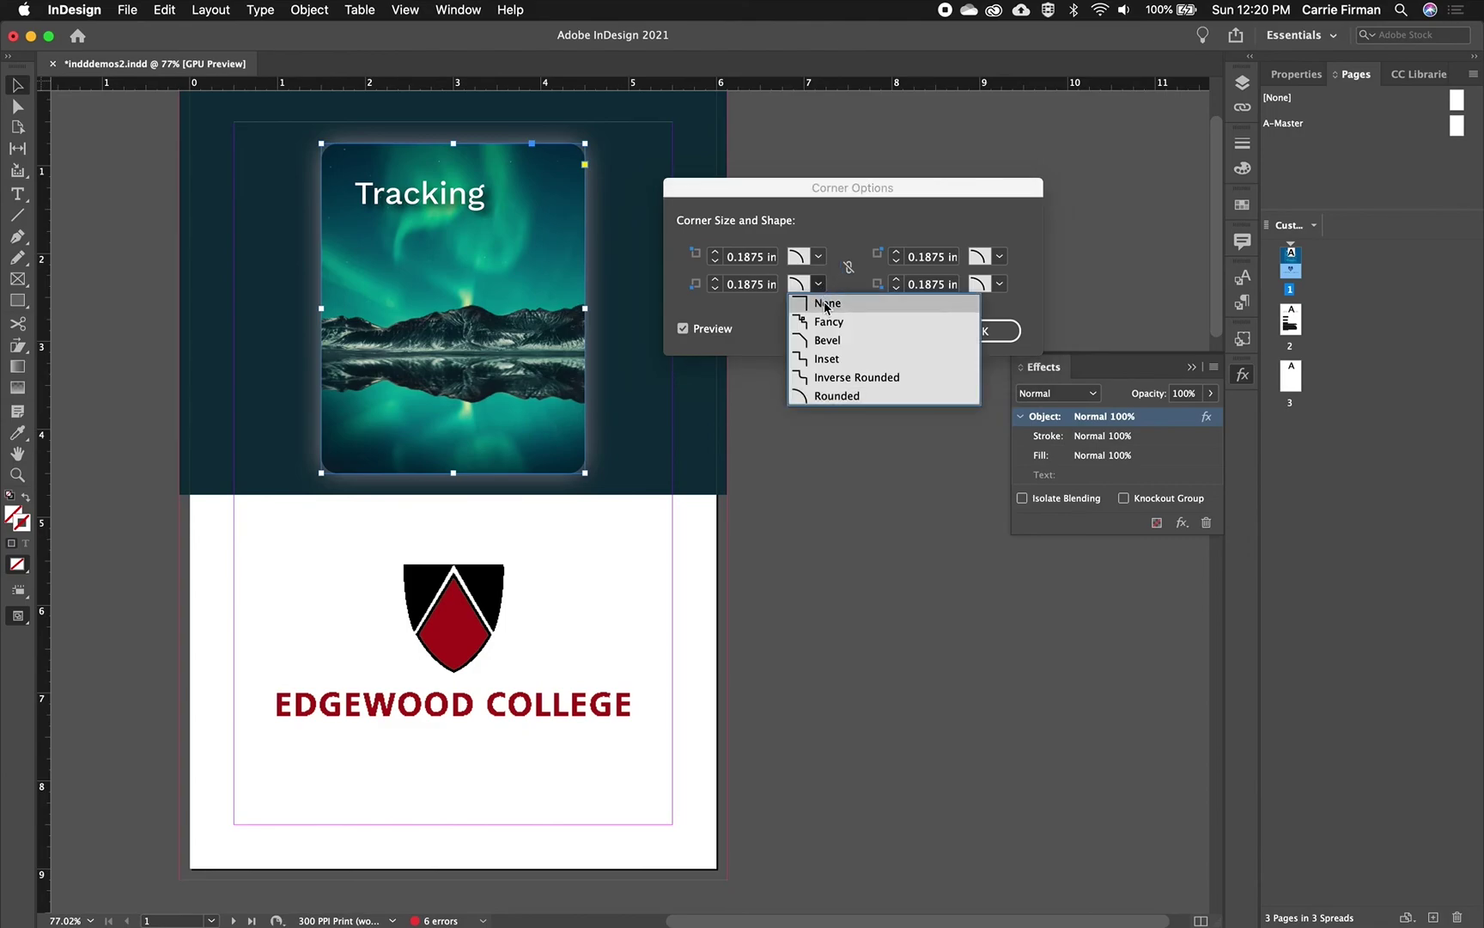
click(826, 305)
click(999, 256)
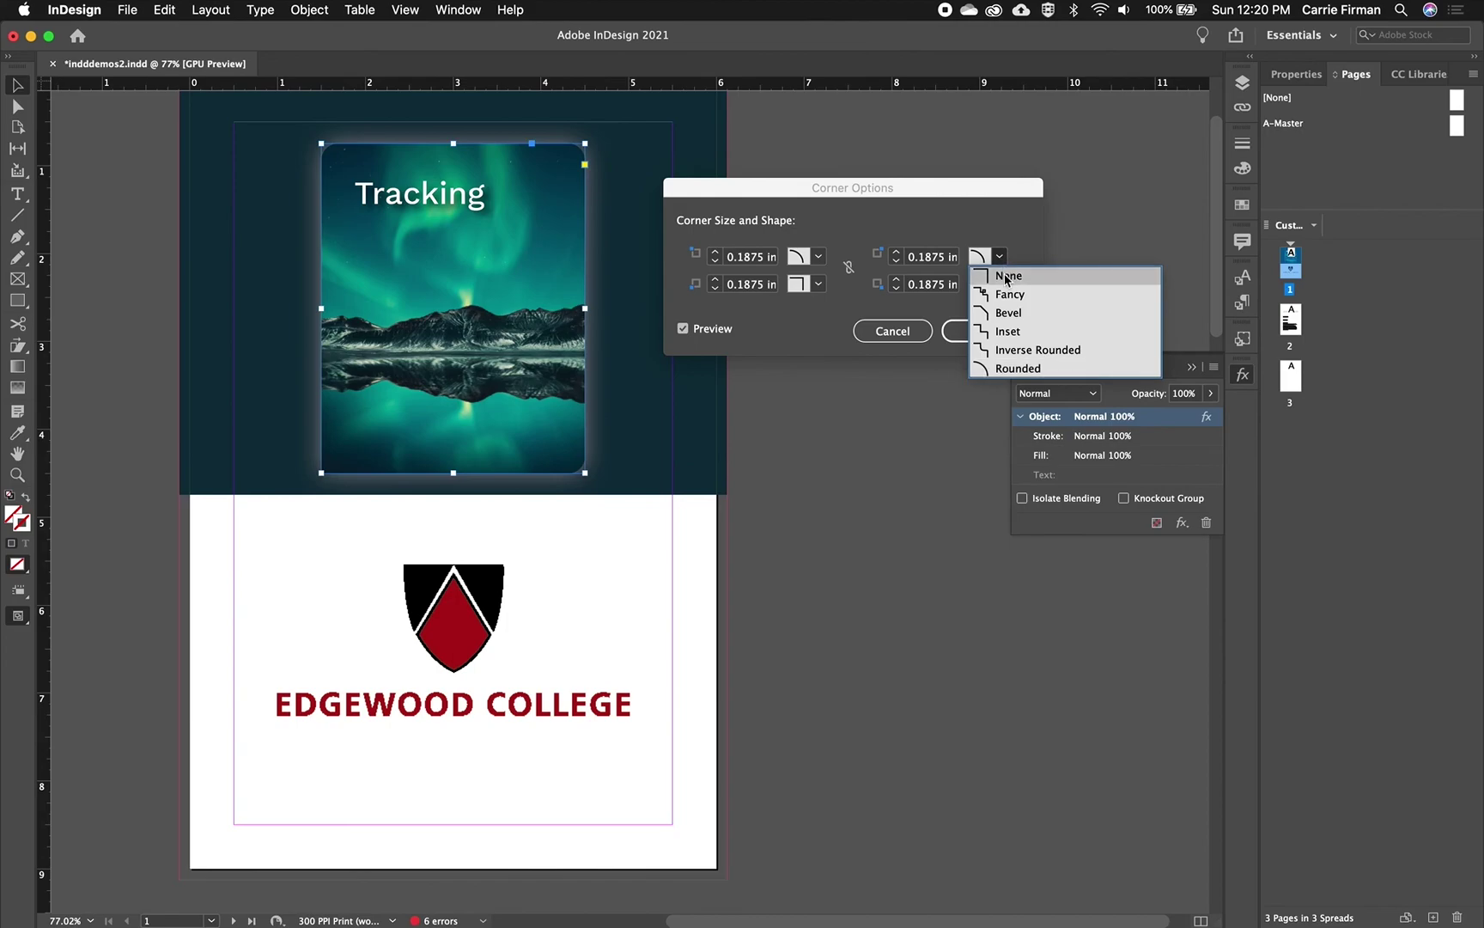
click(1007, 277)
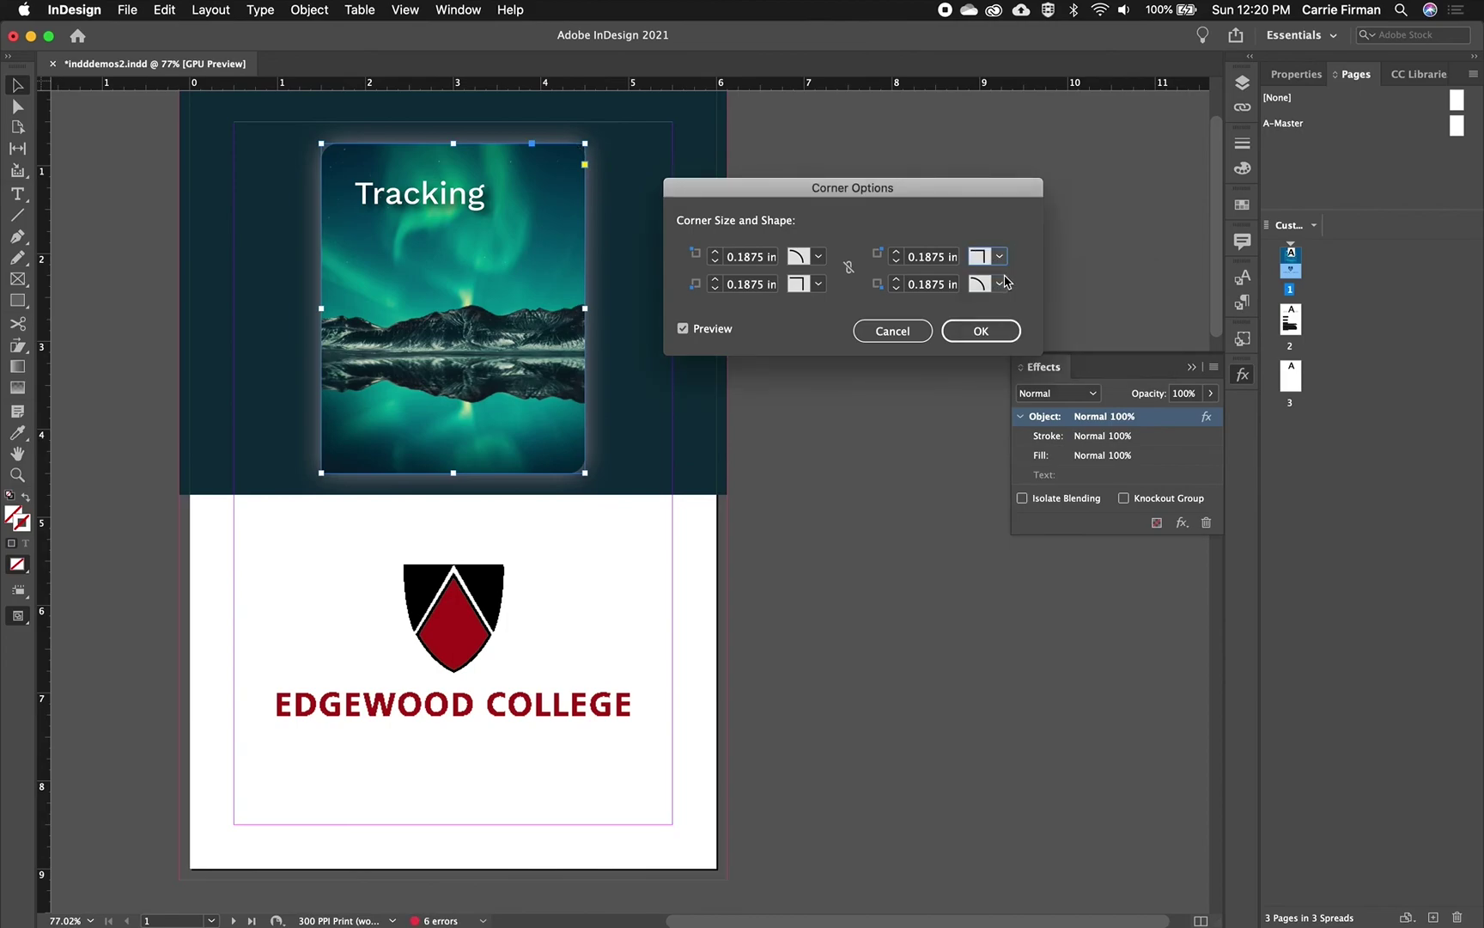
click(683, 329)
click(684, 329)
click(977, 339)
click(800, 273)
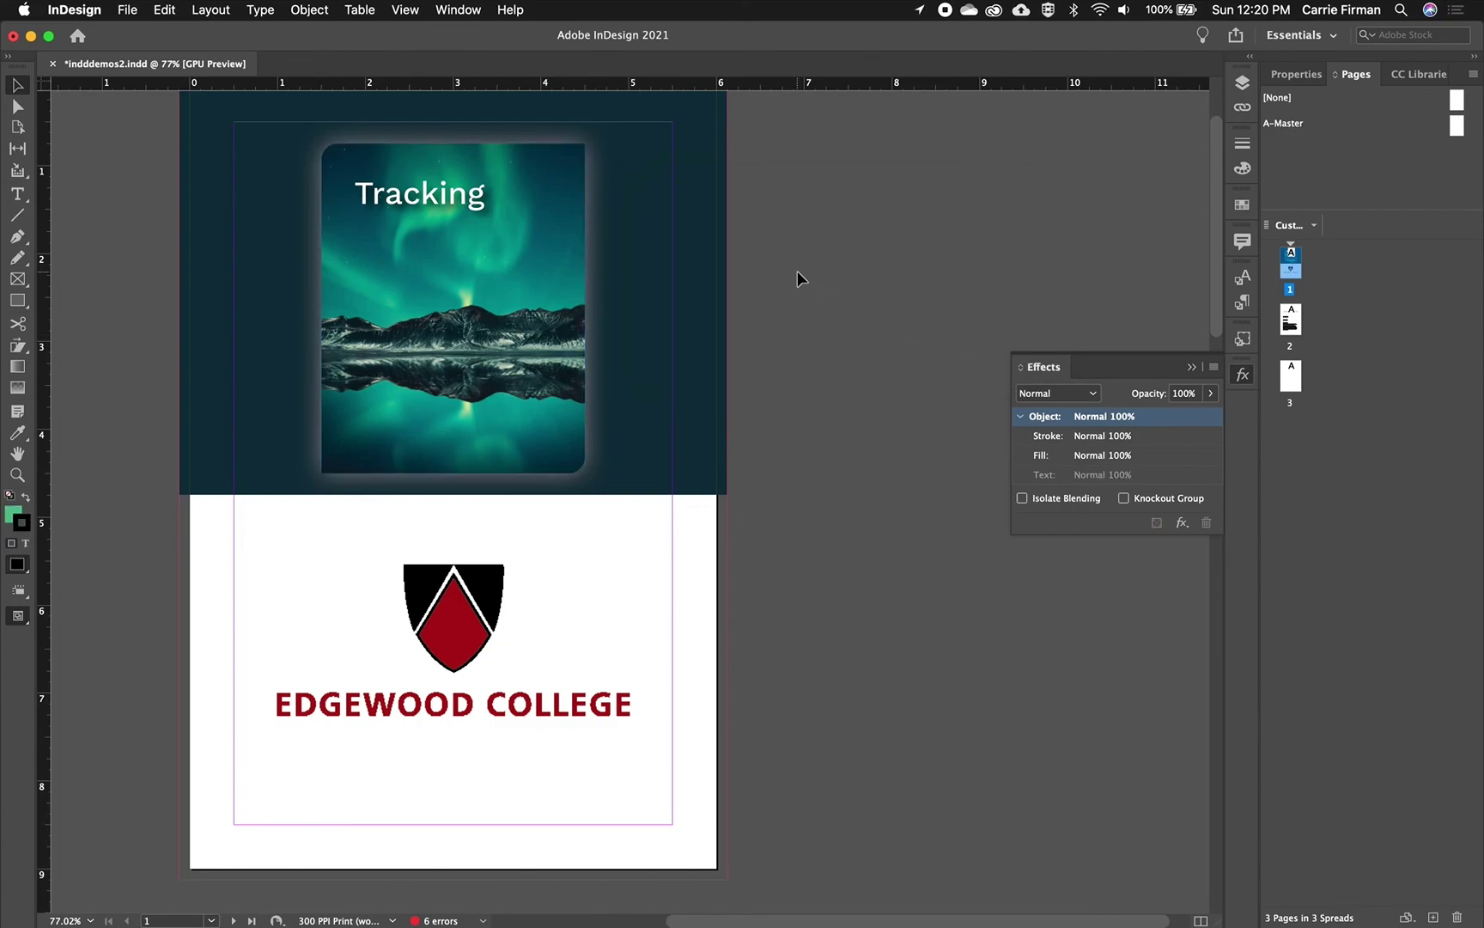